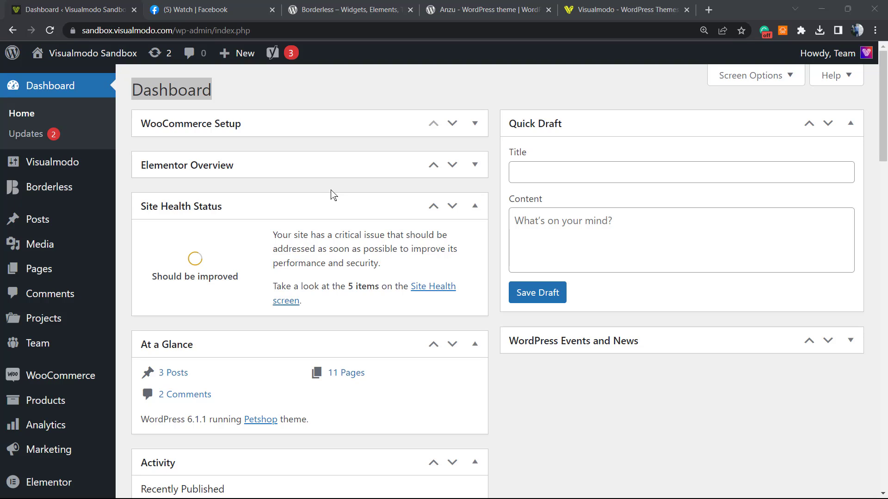
Switch from the WordPress dashboard to the Facebook Watch tutorial video tab.
{"action": "left_click", "coordinate": [292, 94]}
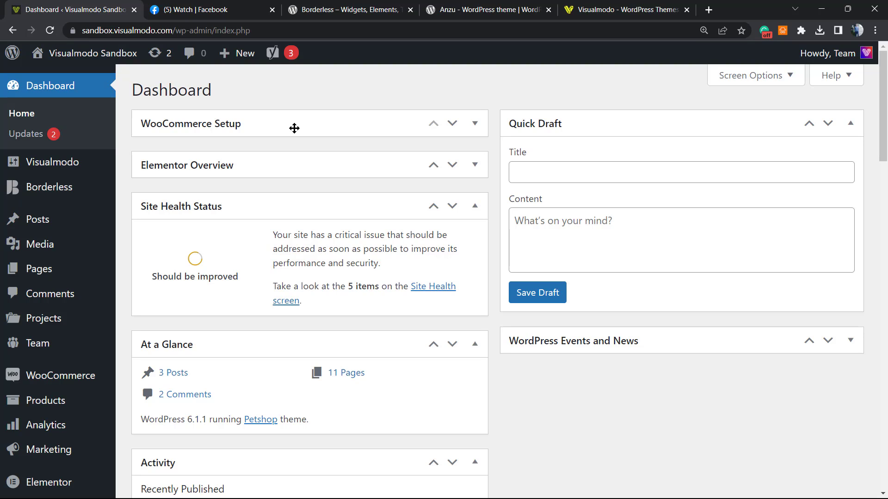
{"action": "left_click", "coordinate": [208, 9]}
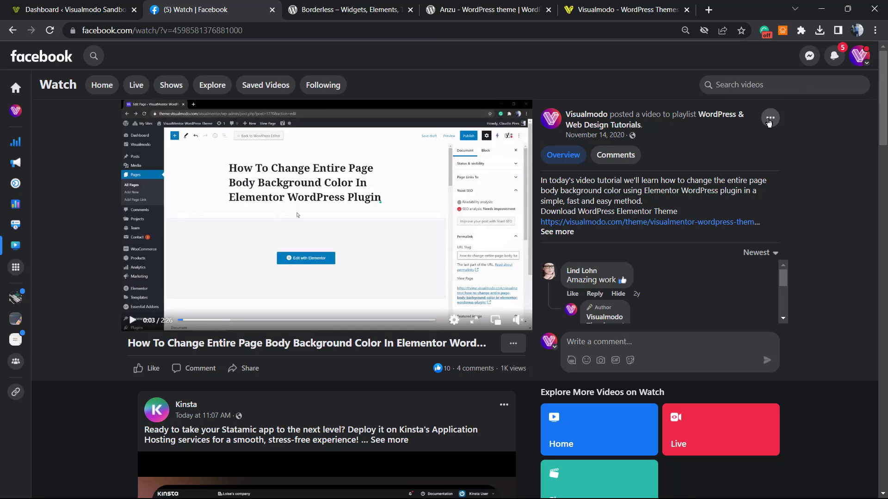
Open the video post's Embed panel and leave Include full post switched off.
{"action": "left_click", "coordinate": [769, 123]}
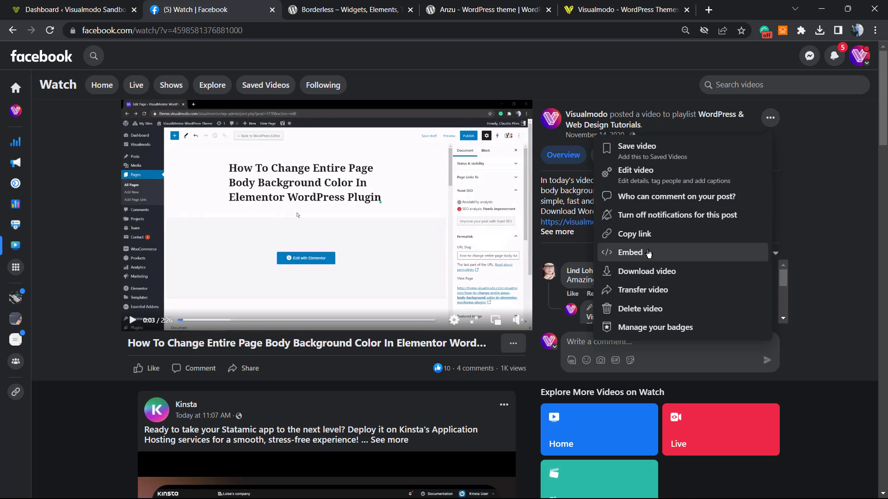
{"action": "left_click", "coordinate": [653, 254]}
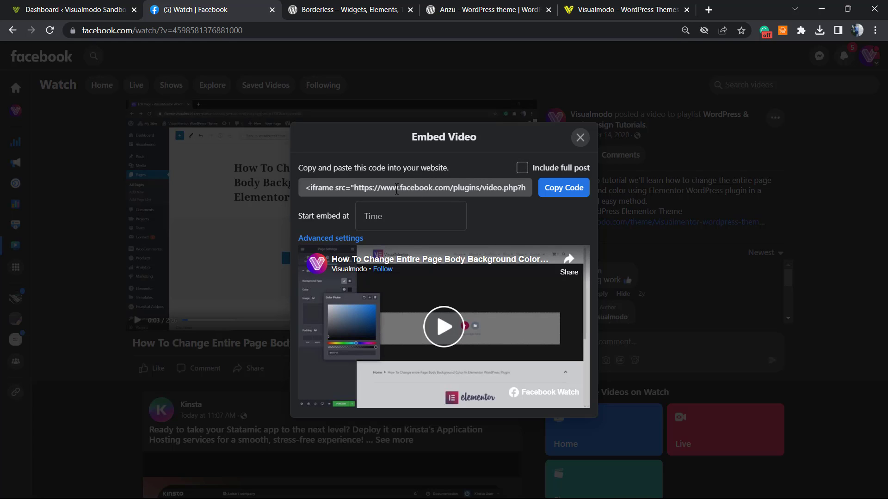
{"action": "left_click", "coordinate": [521, 168]}
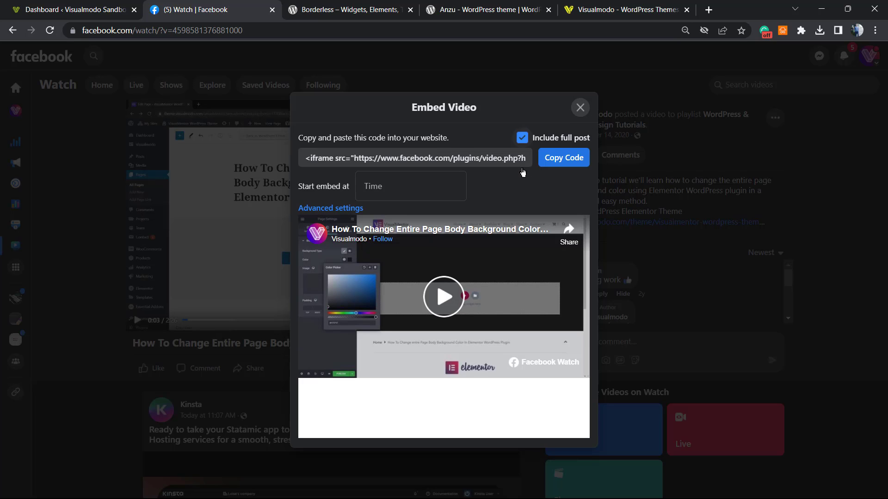
{"action": "left_click", "coordinate": [521, 138]}
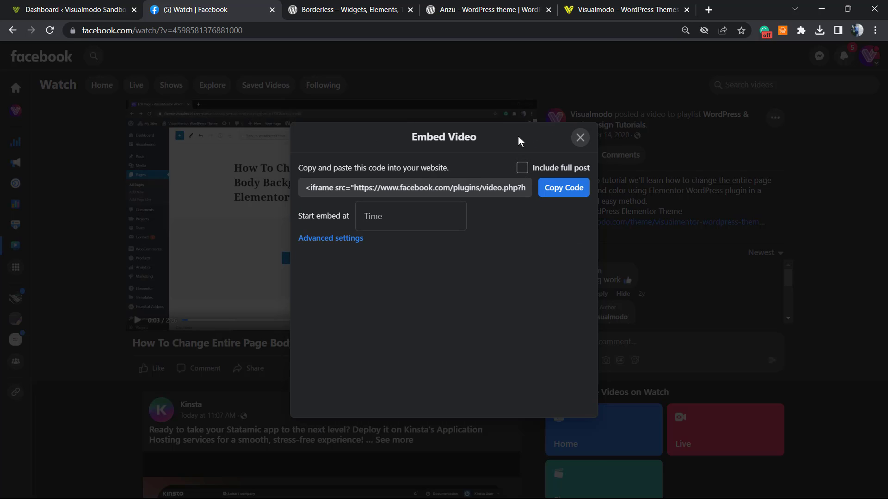
{"action": "left_click", "coordinate": [407, 215]}
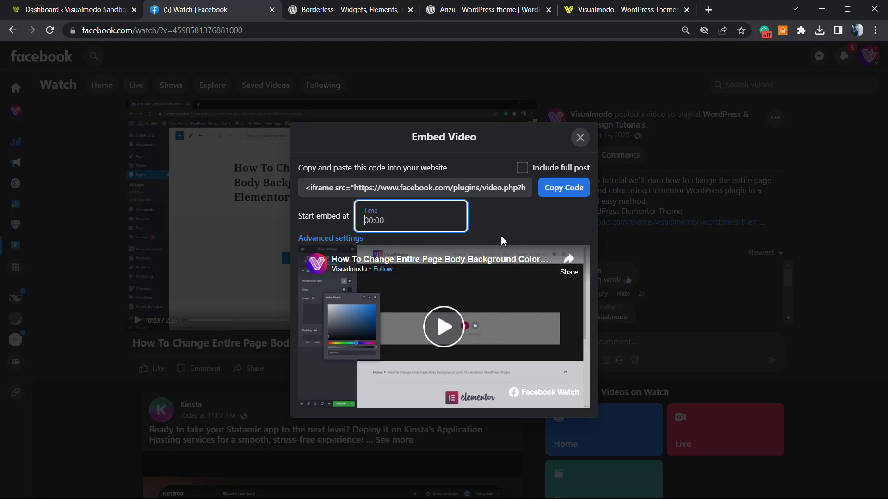
Select and copy the Facebook video's iframe embed code.
{"action": "left_click", "coordinate": [515, 220]}
{"action": "left_click", "coordinate": [477, 198]}
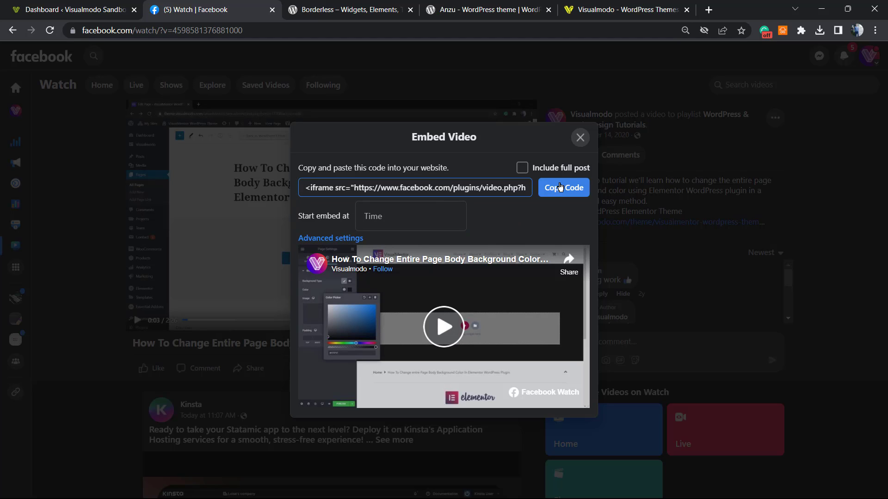
{"action": "left_click", "coordinate": [563, 188]}
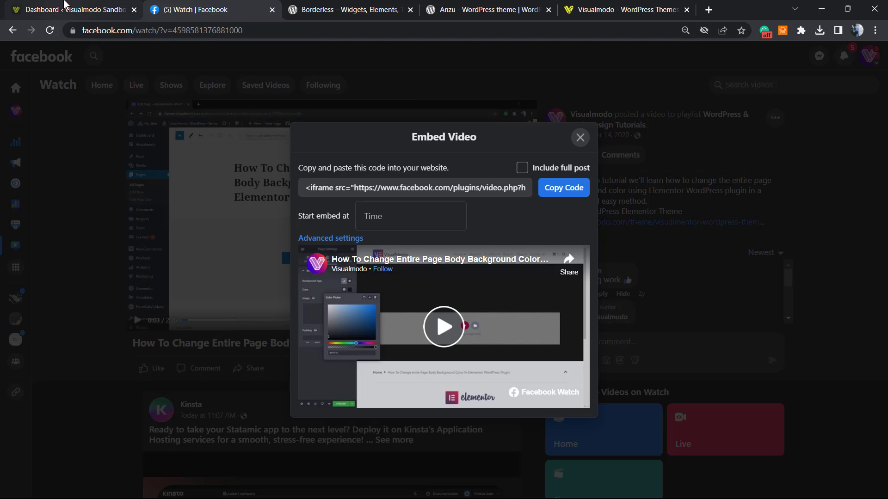
Back in WordPress, go to Pages > All Pages and add a new blank page.
{"action": "left_click", "coordinate": [70, 9]}
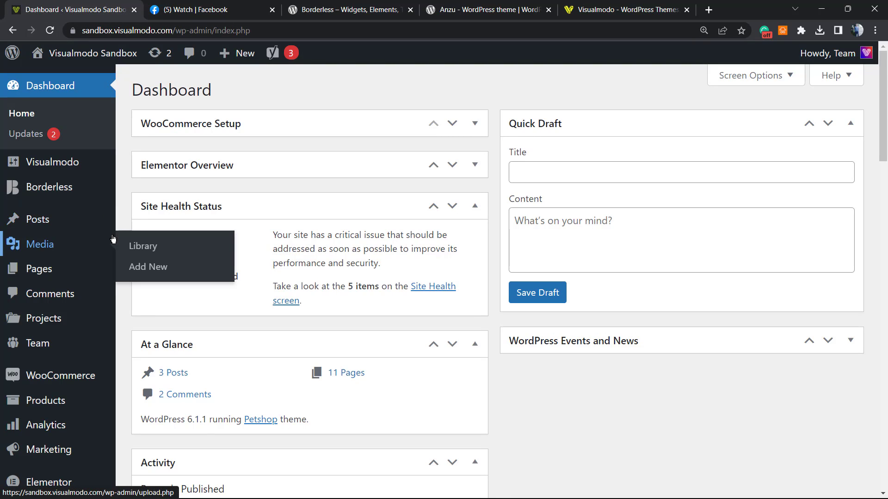
{"action": "mouse_move", "coordinate": [39, 269]}
{"action": "left_click", "coordinate": [69, 271]}
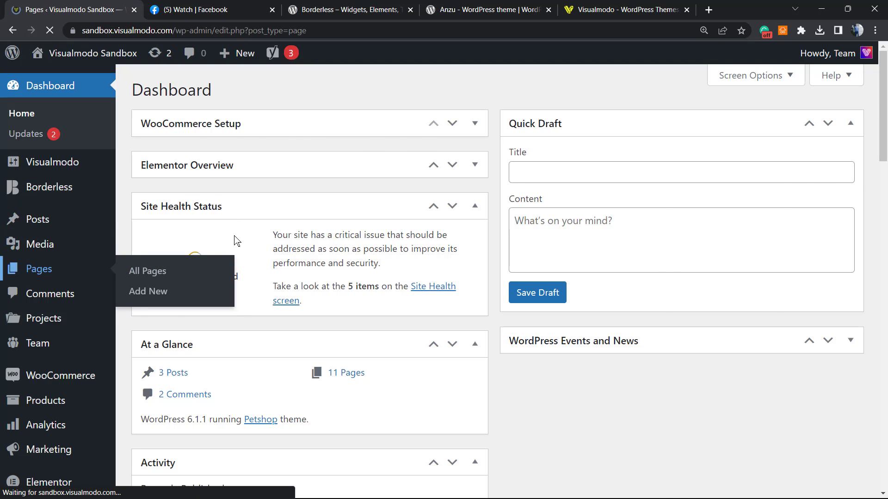
{"action": "scroll", "coordinate": [215, 236], "scroll_direction": "down", "scroll_amount": 1}
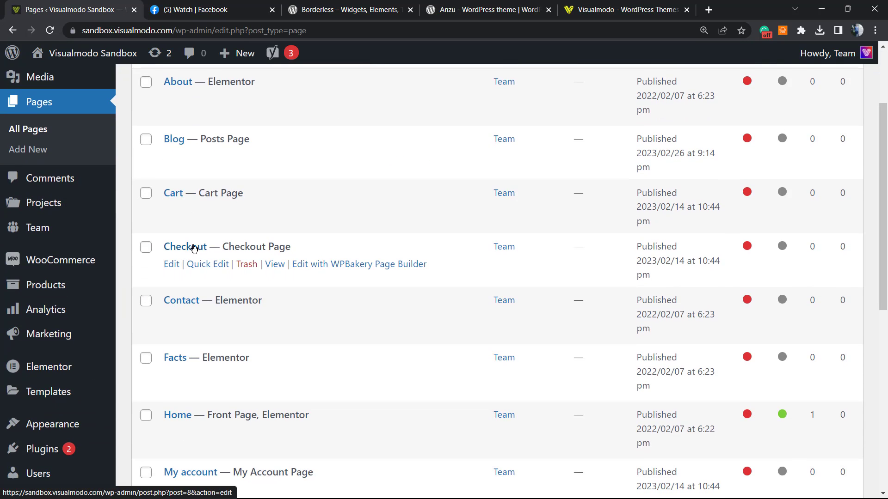
{"action": "scroll", "coordinate": [199, 247], "scroll_direction": "down", "scroll_amount": 2}
{"action": "scroll", "coordinate": [199, 246], "scroll_direction": "down", "scroll_amount": 3}
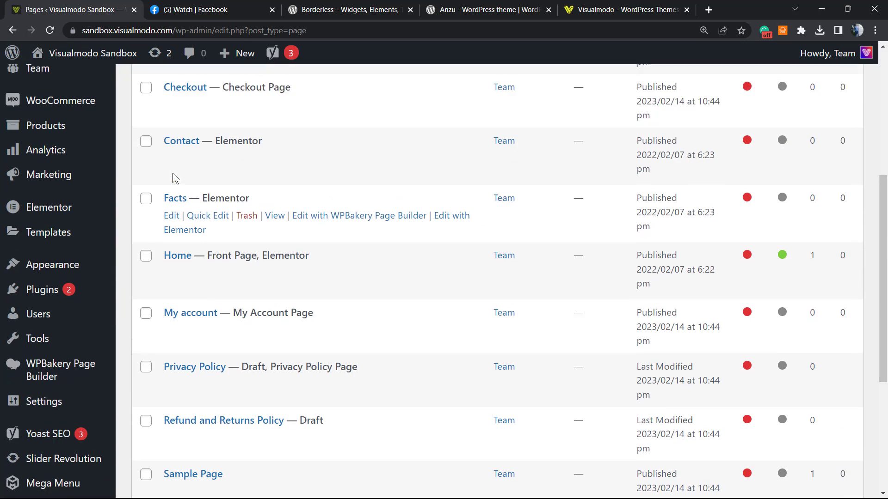
{"action": "scroll", "coordinate": [174, 184], "scroll_direction": "up", "scroll_amount": 2}
{"action": "scroll", "coordinate": [175, 183], "scroll_direction": "up", "scroll_amount": 3}
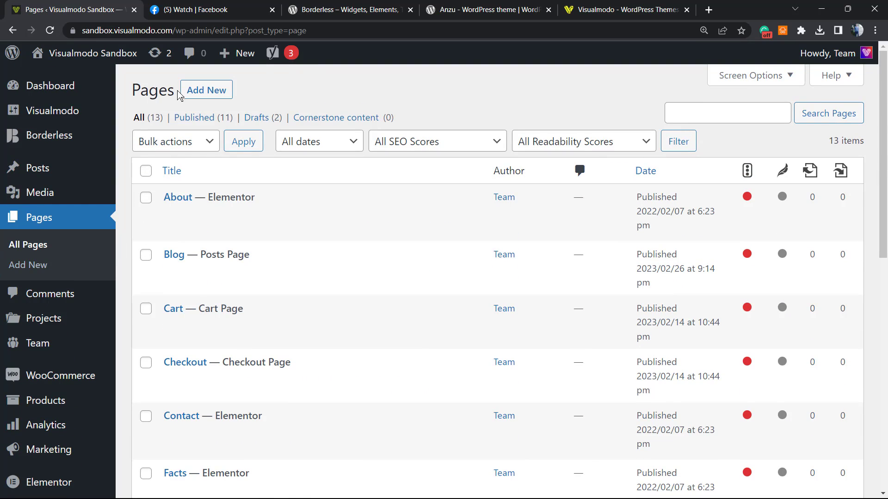
{"action": "left_click", "coordinate": [196, 91]}
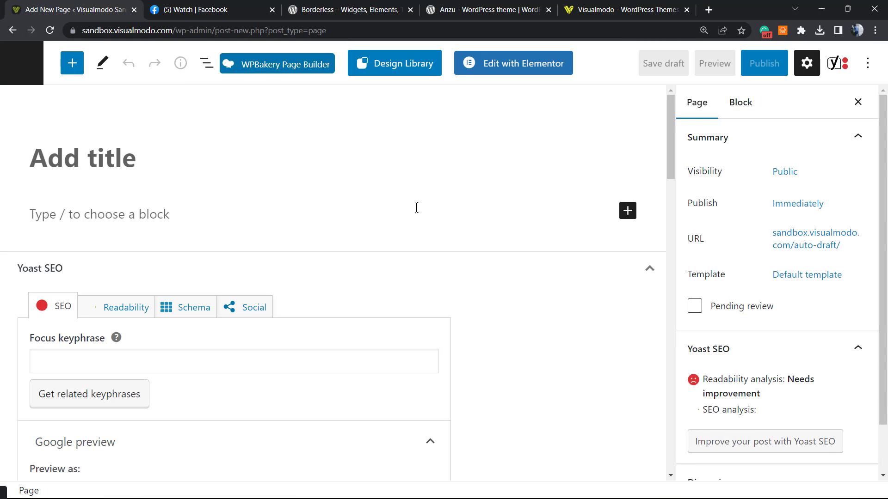
Title the page 'Video Face' and write a first paragraph with an empty block below it.
{"action": "left_click", "coordinate": [237, 154]}
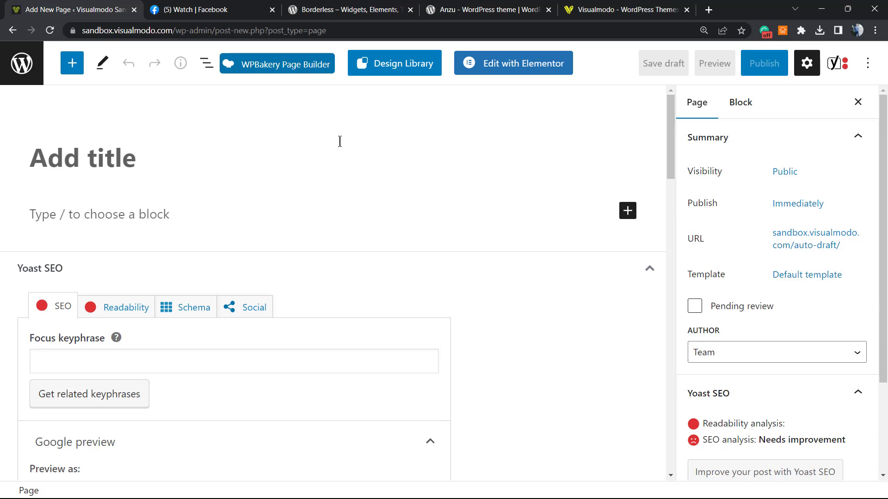
{"action": "type", "text": "V"}
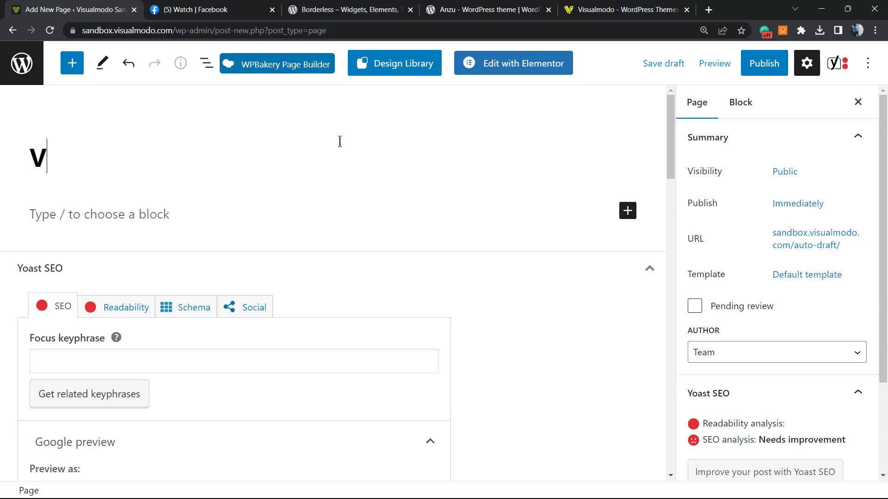
{"action": "type", "text": "ideo Face"}
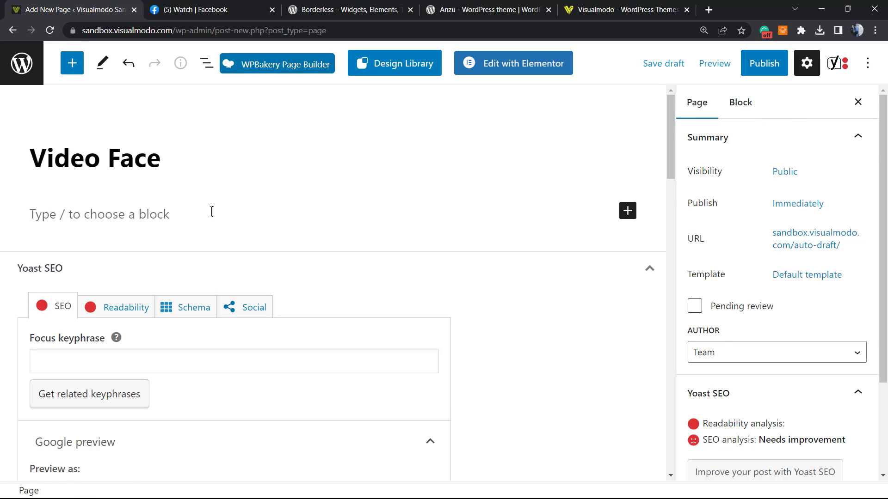
{"action": "left_click", "coordinate": [212, 214]}
{"action": "type", "text": "trgtrgw"}
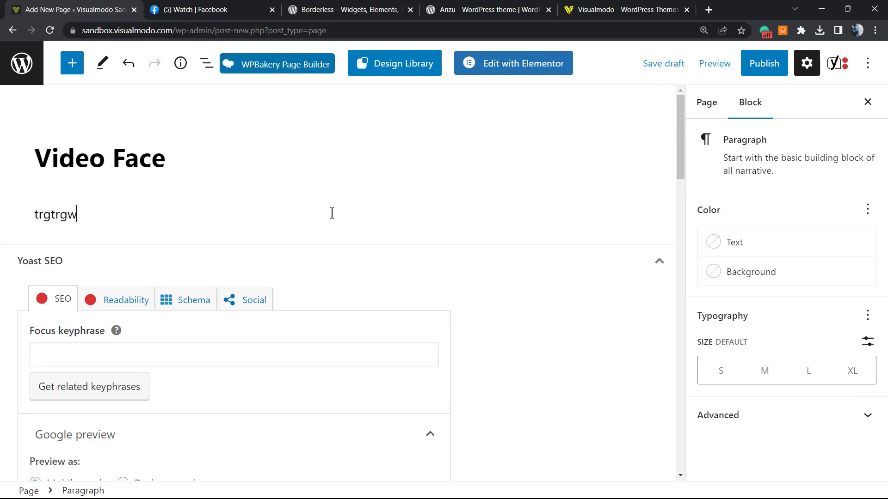
{"action": "type", "text": "ergtwrgw2r4"}
{"action": "key", "text": "Return"}
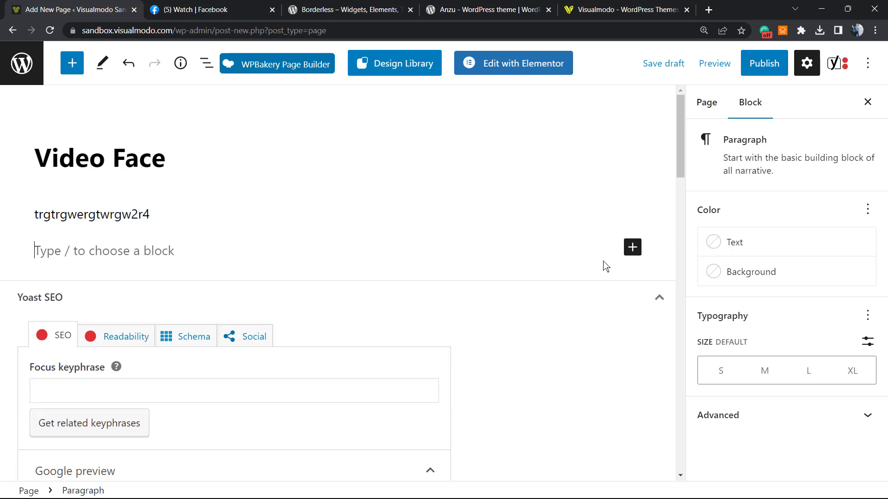
Add a Custom HTML block holding the pasted Facebook iframe and preview the page in a new tab.
{"action": "left_click", "coordinate": [633, 248]}
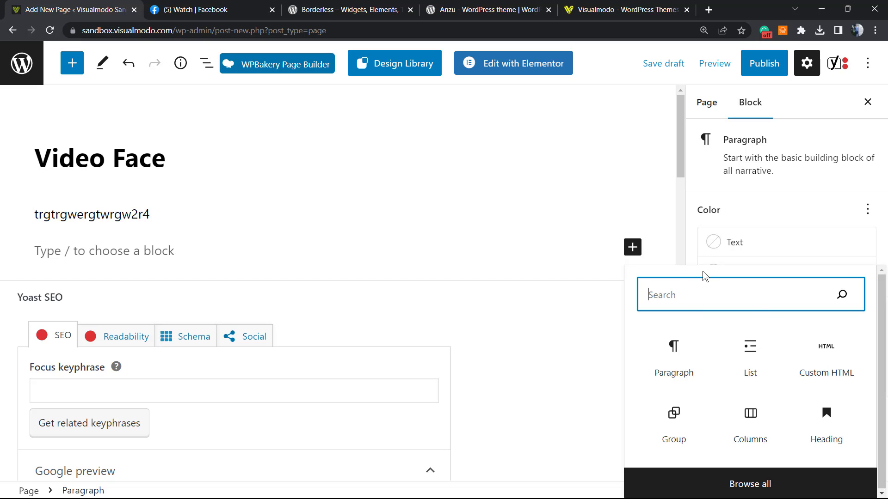
{"action": "type", "text": "ht"}
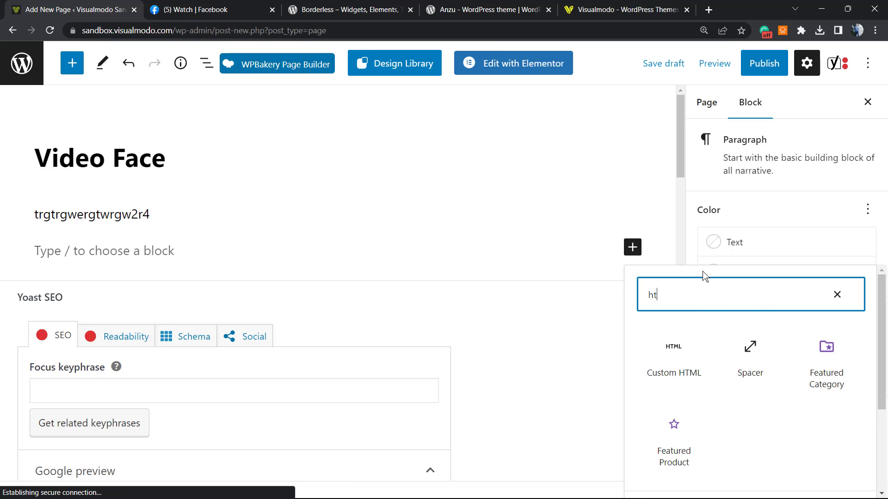
{"action": "type", "text": "l"}
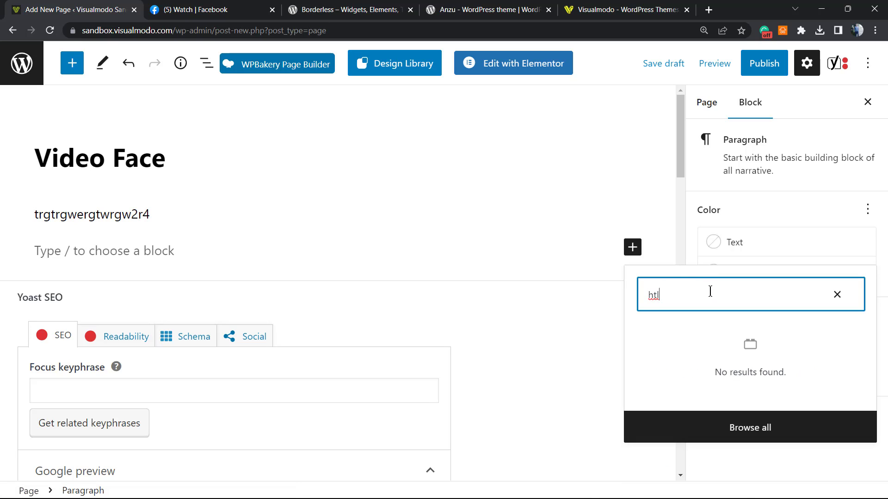
{"action": "key", "text": "BackSpace"}
{"action": "left_click", "coordinate": [673, 346]}
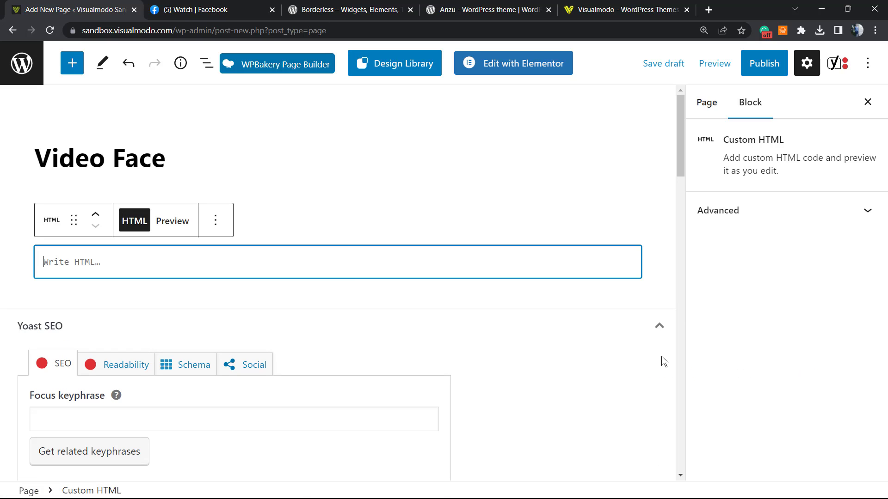
{"action": "key", "text": "ctrl+v"}
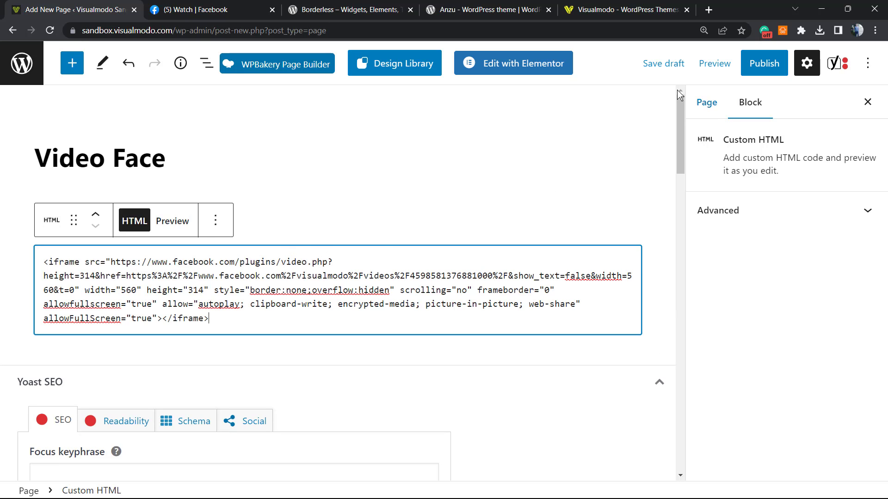
{"action": "left_click", "coordinate": [714, 64]}
{"action": "left_click", "coordinate": [615, 194]}
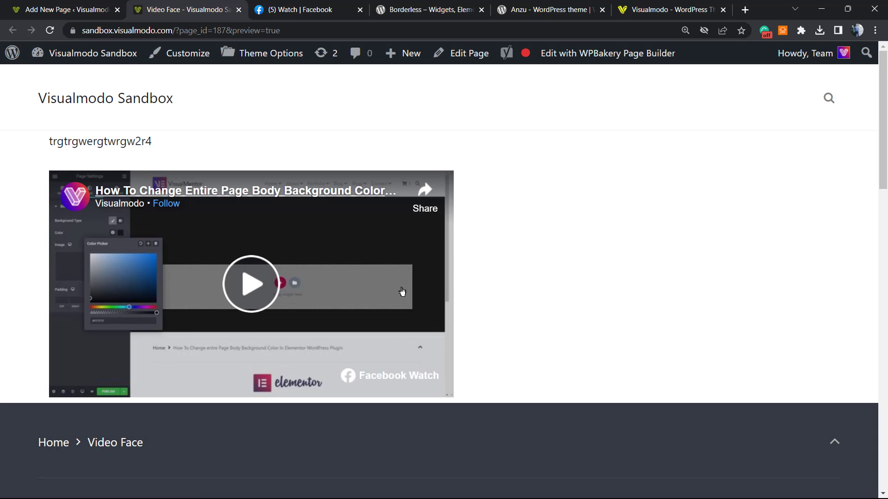
Check the Video Face preview among the open tabs, then return to the page editor.
{"action": "left_click", "coordinate": [538, 9]}
{"action": "left_click", "coordinate": [422, 9]}
{"action": "left_click", "coordinate": [305, 8]}
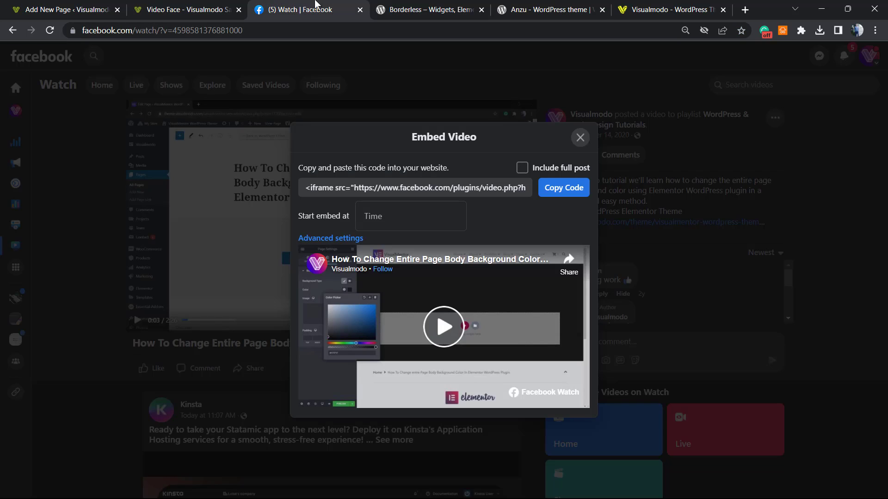
{"action": "left_click", "coordinate": [188, 9]}
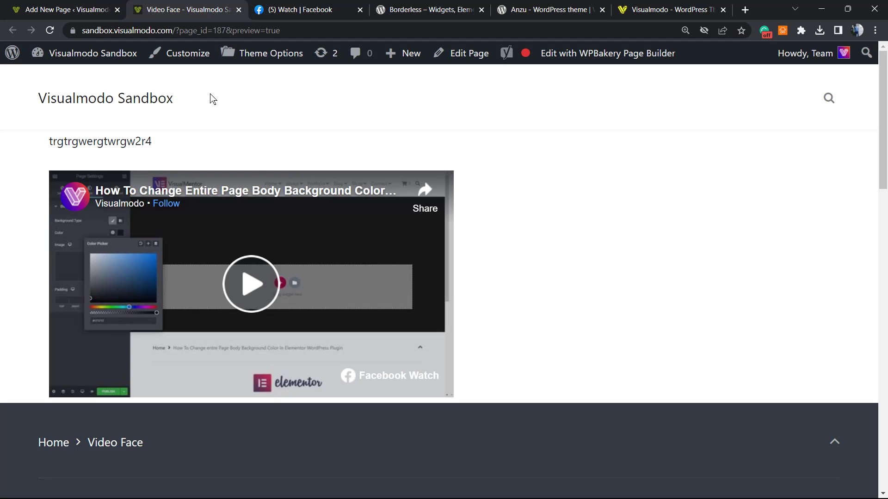
{"action": "left_click", "coordinate": [70, 9]}
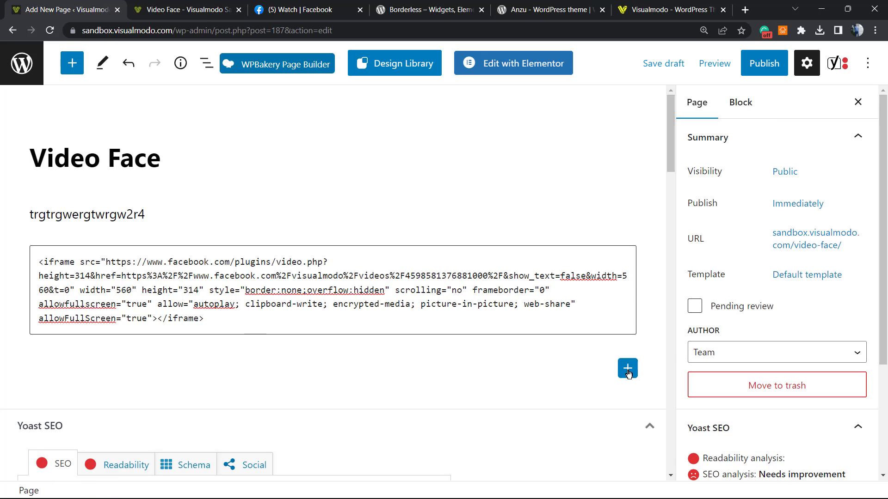
Add a 50/50 Columns block with the iframe in Custom HTML left and a paragraph right.
{"action": "left_click", "coordinate": [628, 369]}
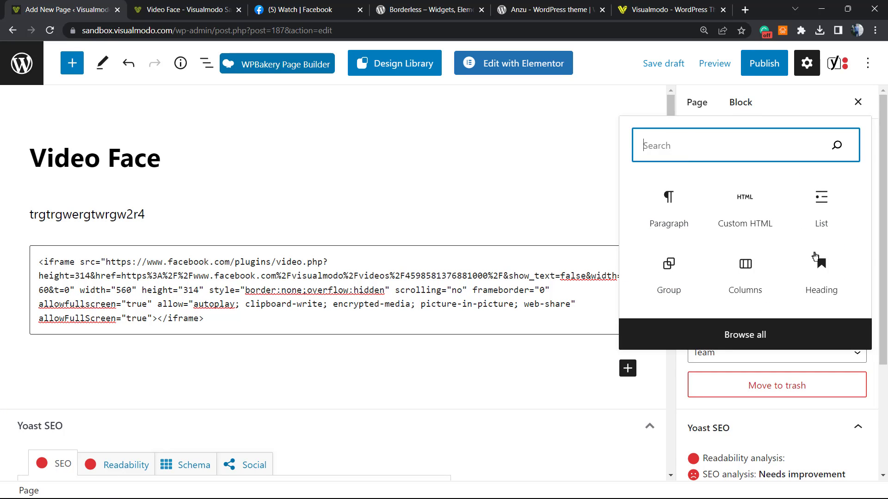
{"action": "left_click", "coordinate": [745, 274]}
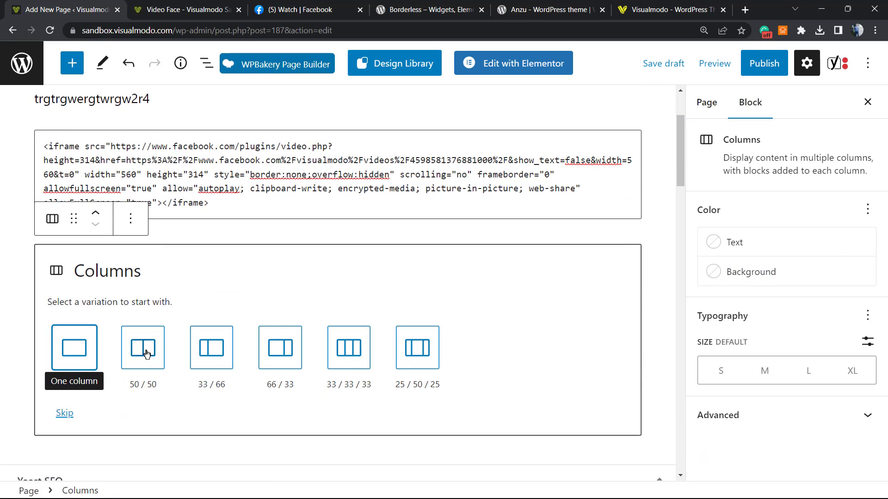
{"action": "left_click", "coordinate": [143, 347]}
{"action": "left_click", "coordinate": [173, 203]}
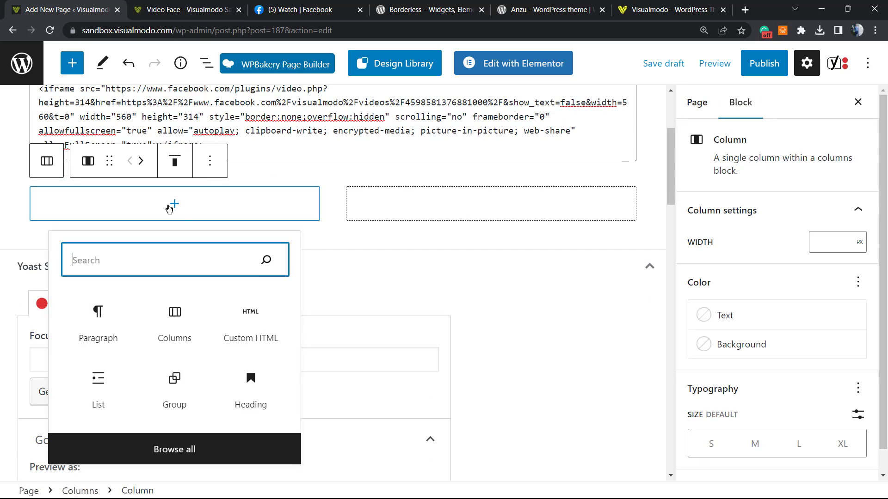
{"action": "left_click", "coordinate": [251, 323]}
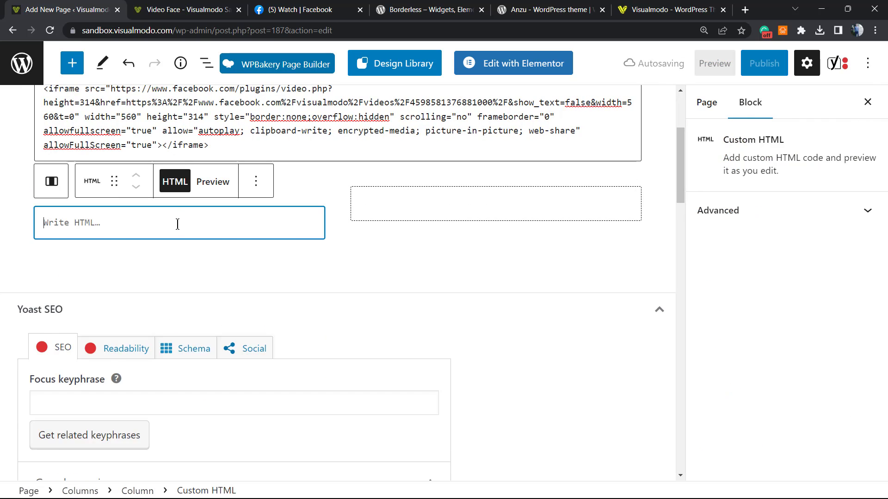
{"action": "key", "text": "ctrl+v"}
{"action": "left_click", "coordinate": [489, 207]}
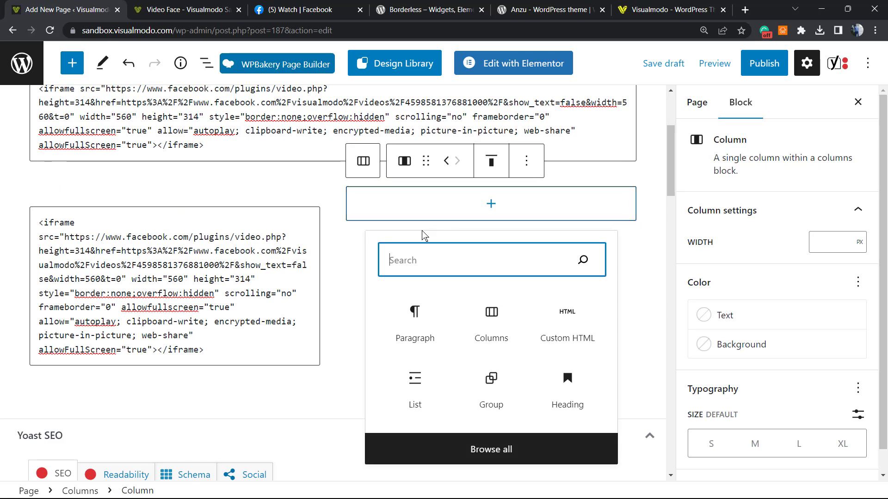
{"action": "left_click", "coordinate": [414, 321]}
{"action": "type", "text": "ed"}
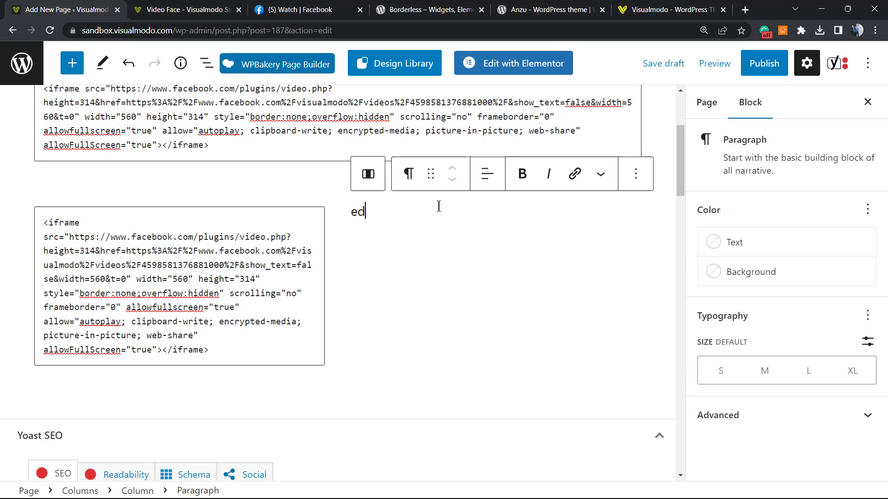
{"action": "type", "text": "ewdqewdedwe 3ed23d"}
{"action": "scroll", "coordinate": [436, 217], "scroll_direction": "down", "scroll_amount": 5}
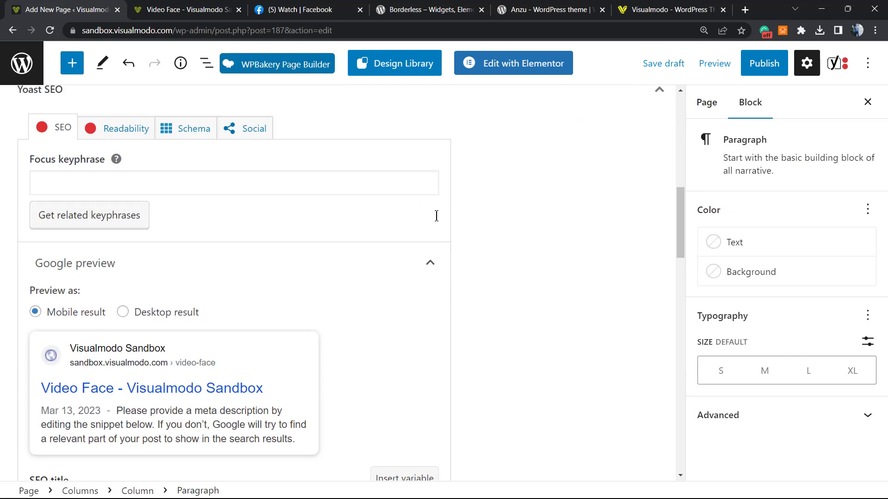
{"action": "scroll", "coordinate": [375, 281], "scroll_direction": "up", "scroll_amount": 6}
{"action": "scroll", "coordinate": [375, 281], "scroll_direction": "up", "scroll_amount": 3}
Remove the original standalone iframe block and preview the page in a new tab.
{"action": "left_click", "coordinate": [333, 277]}
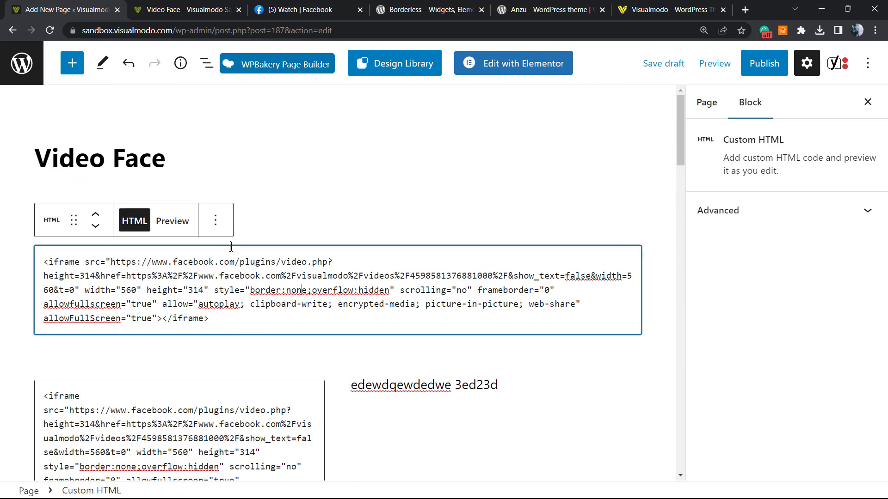
{"action": "left_click", "coordinate": [215, 221]}
{"action": "scroll", "coordinate": [253, 383], "scroll_direction": "down", "scroll_amount": 2}
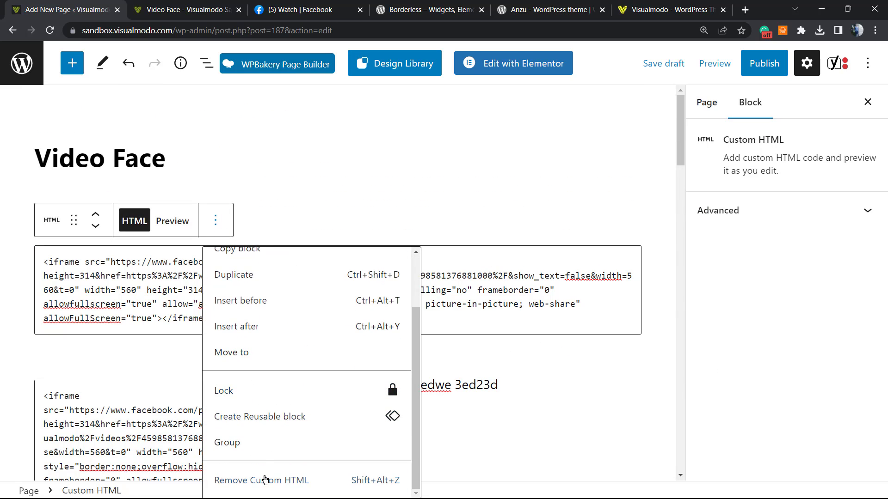
{"action": "left_click", "coordinate": [264, 479]}
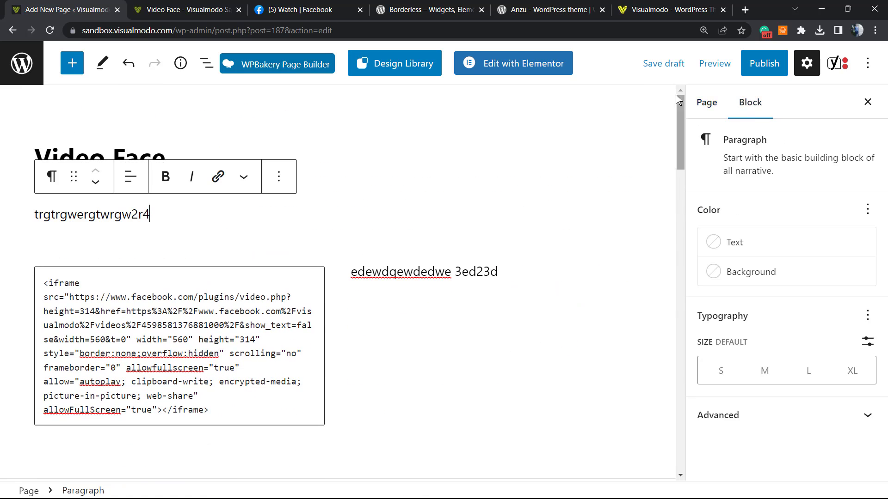
{"action": "left_click", "coordinate": [715, 63]}
{"action": "left_click", "coordinate": [656, 194]}
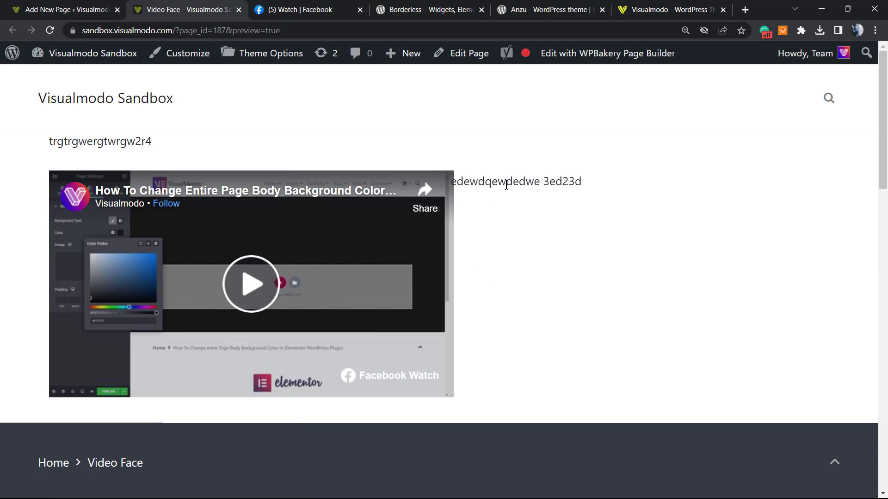
Select the paragraph text beside the embedded video in the preview.
{"action": "triple_click", "coordinate": [506, 183]}
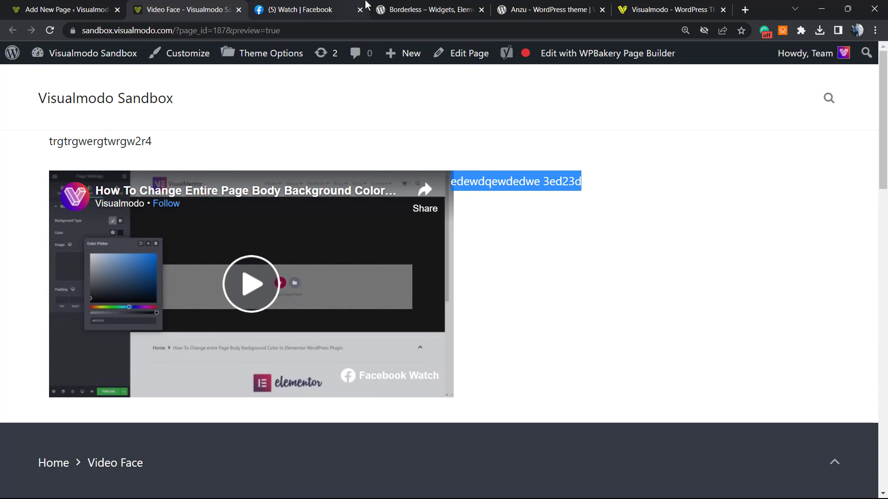
Return to the Video Face editor tab and open the page with Edit with Elementor.
{"action": "left_click", "coordinate": [402, 10]}
{"action": "left_click", "coordinate": [323, 10]}
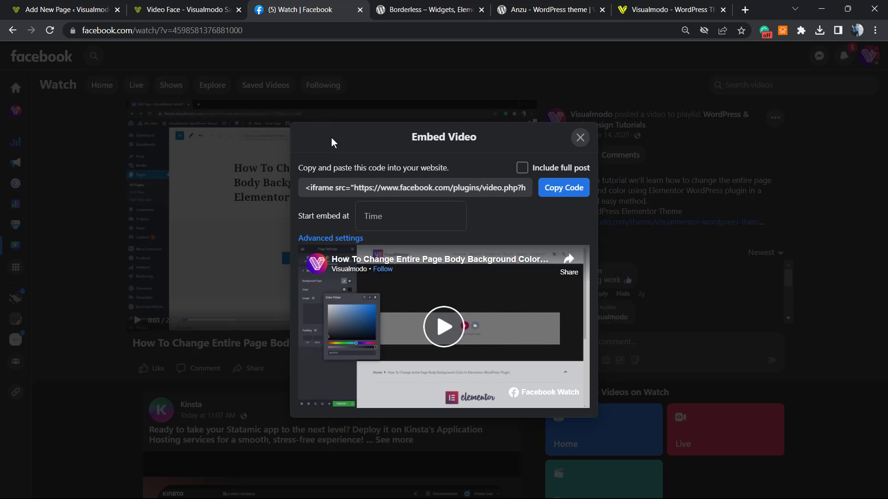
{"action": "left_click", "coordinate": [188, 10]}
{"action": "left_click", "coordinate": [66, 9]}
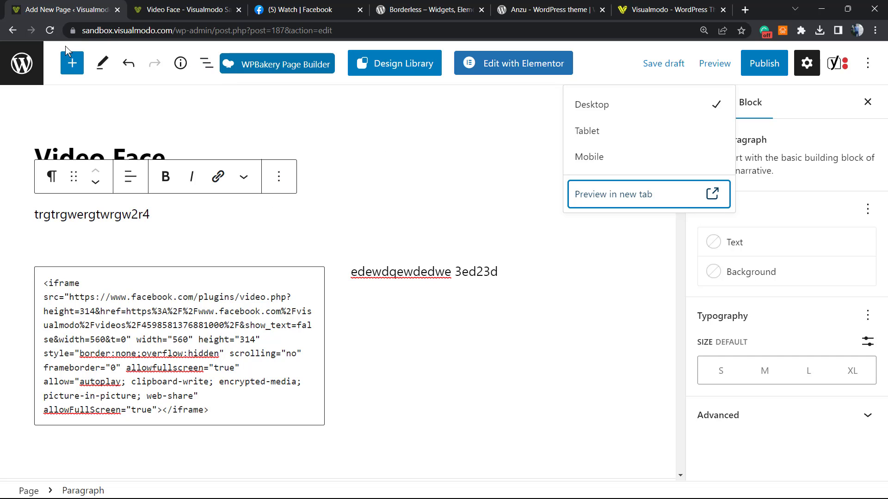
{"action": "right_click", "coordinate": [526, 73]}
{"action": "left_click", "coordinate": [498, 69]}
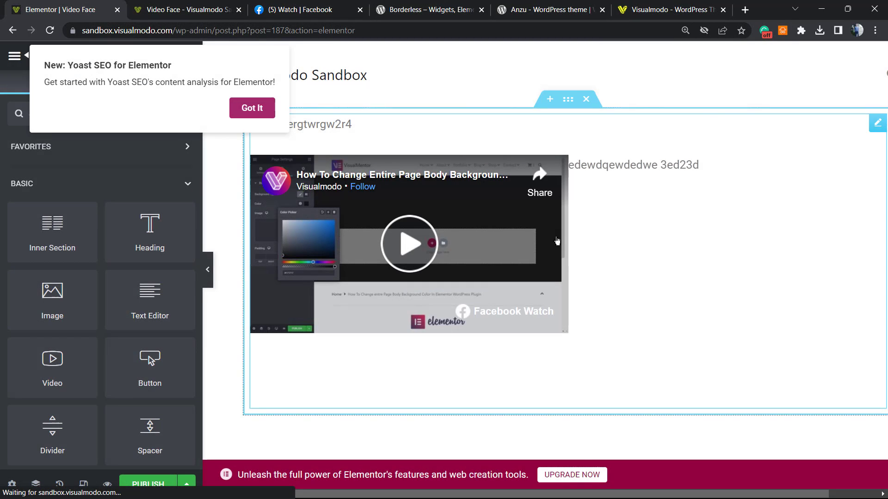
Replace the video section with a one-column section whose HTML widget holds the Facebook iframe.
{"action": "left_click", "coordinate": [586, 99]}
{"action": "left_click", "coordinate": [551, 228]}
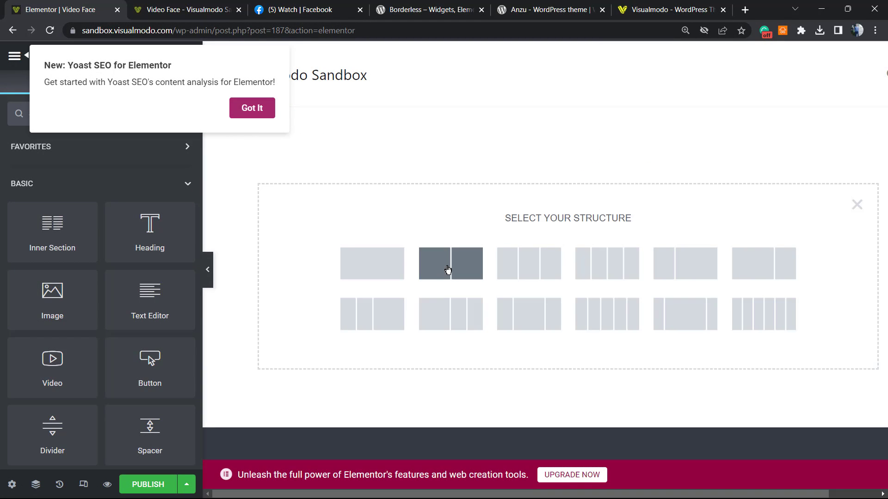
{"action": "left_click", "coordinate": [372, 263]}
{"action": "left_click", "coordinate": [14, 56]}
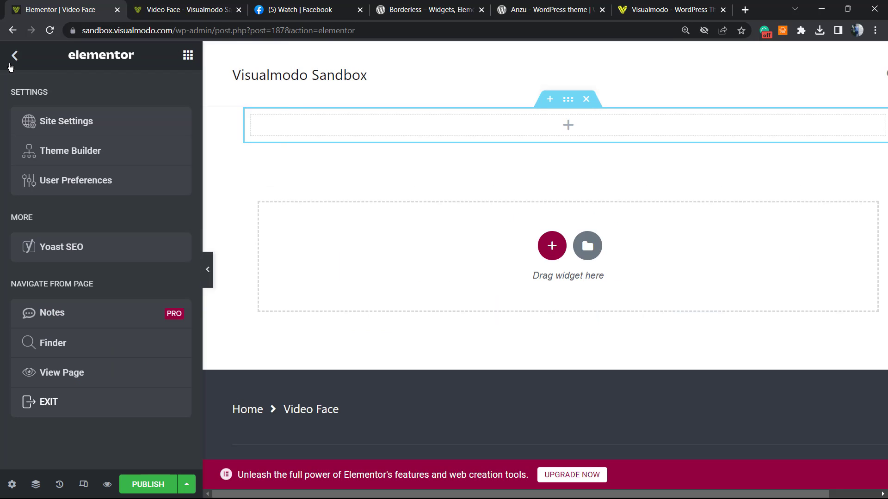
{"action": "left_click", "coordinate": [14, 55]}
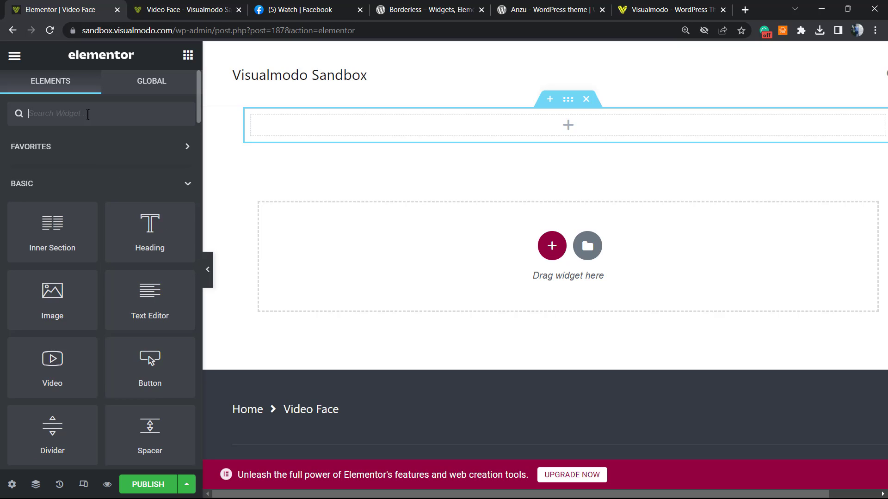
{"action": "type", "text": "ht"}
{"action": "mouse_move", "coordinate": [69, 166]}
{"action": "left_mouse_down"}
{"action": "mouse_move", "coordinate": [90, 190]}
{"action": "mouse_move", "coordinate": [611, 135]}
{"action": "left_mouse_up"}
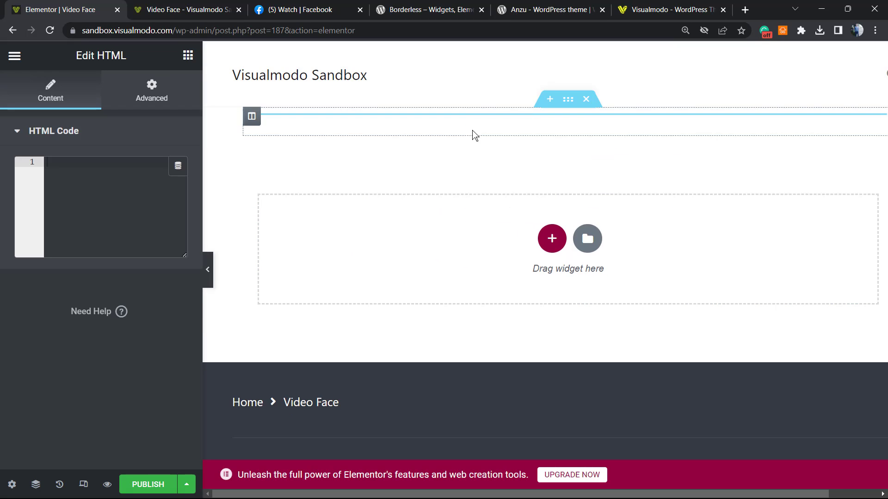
{"action": "left_click", "coordinate": [105, 208]}
{"action": "key", "text": "ctrl+v"}
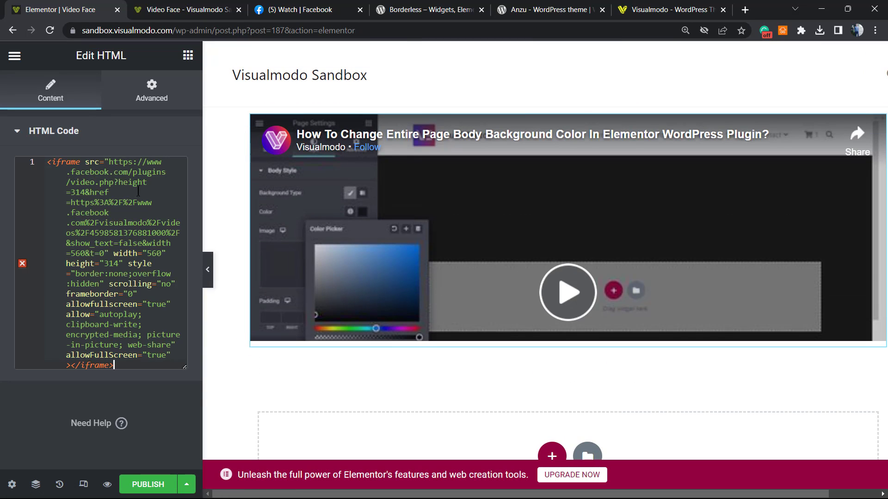
Exit Elementor via Decide Later and Leave without saving the changes.
{"action": "mouse_move", "coordinate": [417, 198]}
{"action": "left_click", "coordinate": [15, 55]}
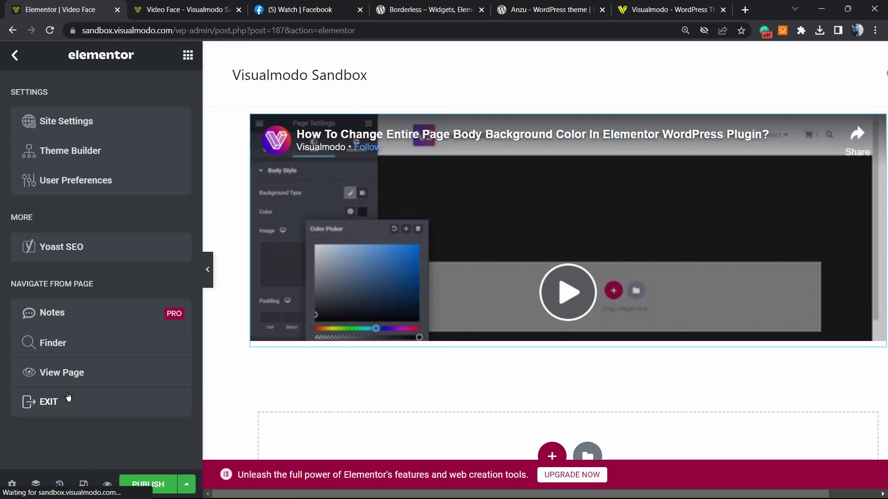
{"action": "left_click", "coordinate": [48, 401]}
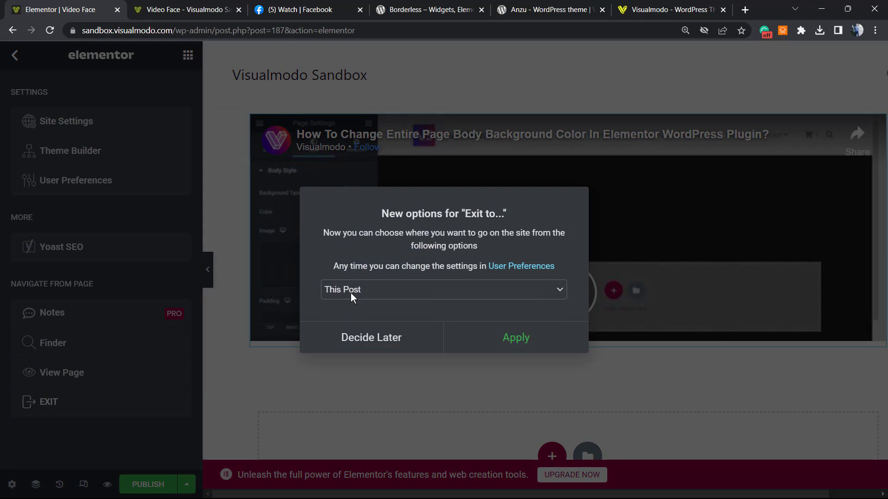
{"action": "left_click", "coordinate": [378, 337]}
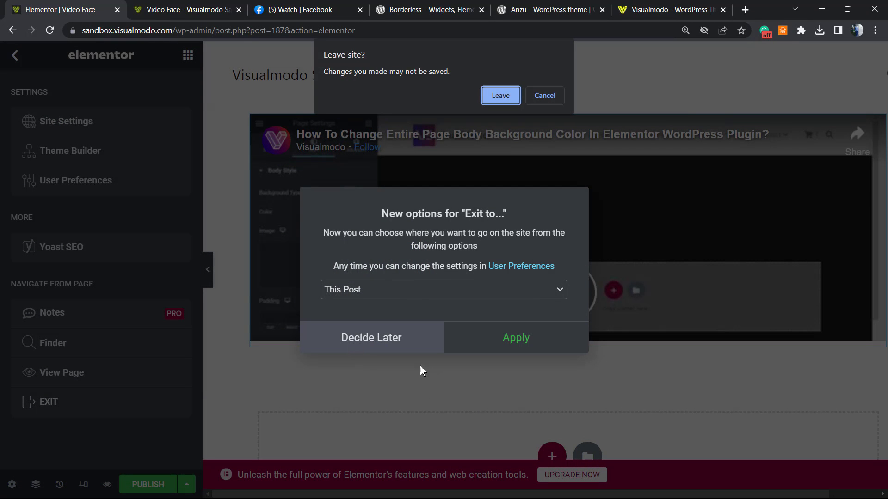
{"action": "left_click", "coordinate": [501, 95]}
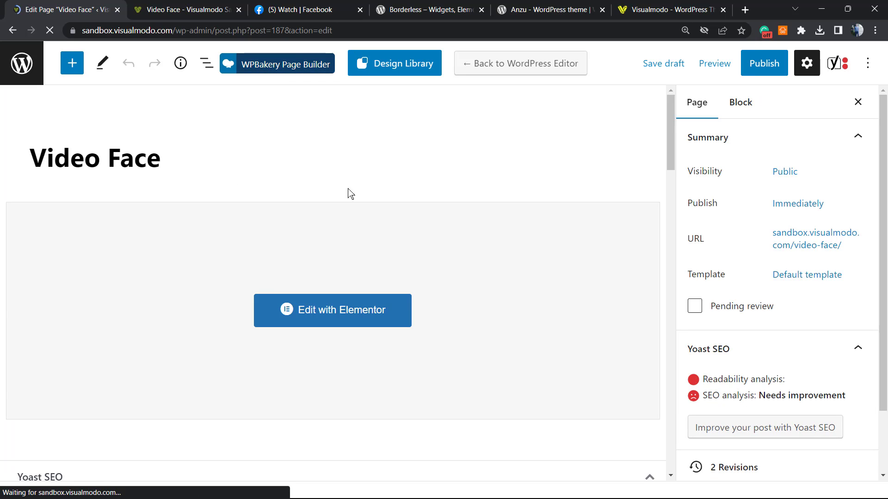
Switch to WPBakery backend editing and delete the existing text-and-video row.
{"action": "left_click", "coordinate": [293, 66]}
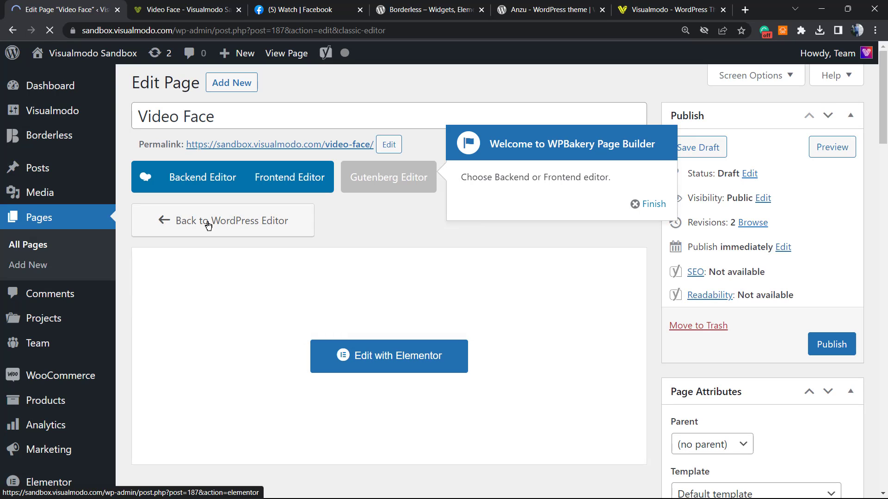
{"action": "left_click", "coordinate": [202, 179]}
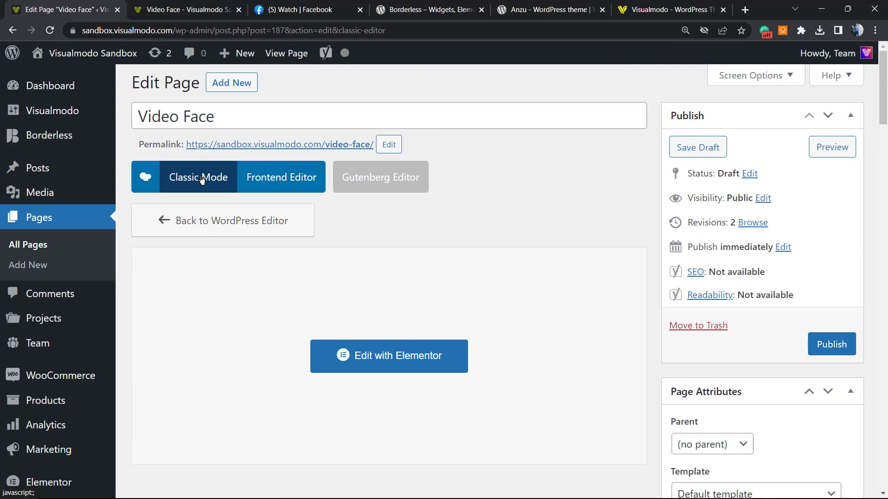
{"action": "scroll", "coordinate": [243, 264], "scroll_direction": "down", "scroll_amount": 5}
{"action": "scroll", "coordinate": [243, 264], "scroll_direction": "up", "scroll_amount": 3}
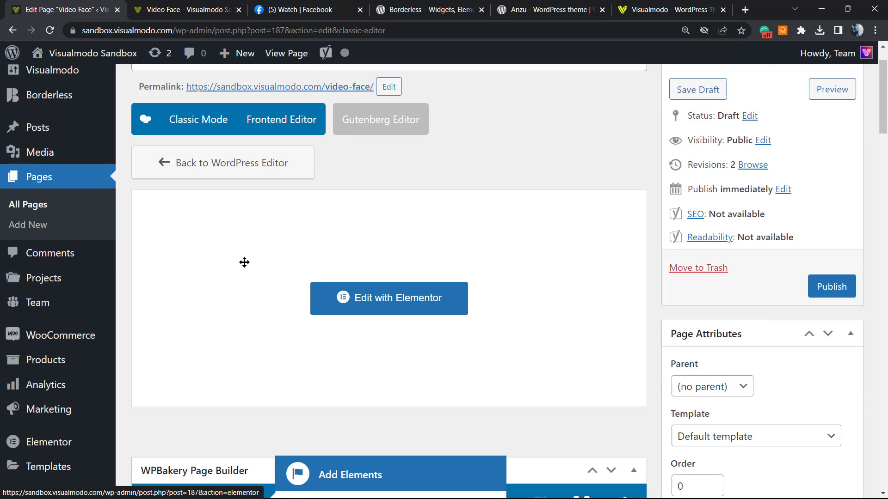
{"action": "scroll", "coordinate": [243, 263], "scroll_direction": "down", "scroll_amount": 4}
{"action": "scroll", "coordinate": [309, 276], "scroll_direction": "up", "scroll_amount": 1}
{"action": "scroll", "coordinate": [309, 276], "scroll_direction": "down", "scroll_amount": 2}
{"action": "left_click", "coordinate": [427, 311]}
{"action": "scroll", "coordinate": [427, 312], "scroll_direction": "down", "scroll_amount": 3}
{"action": "scroll", "coordinate": [403, 291], "scroll_direction": "up", "scroll_amount": 2}
{"action": "left_click", "coordinate": [622, 257]}
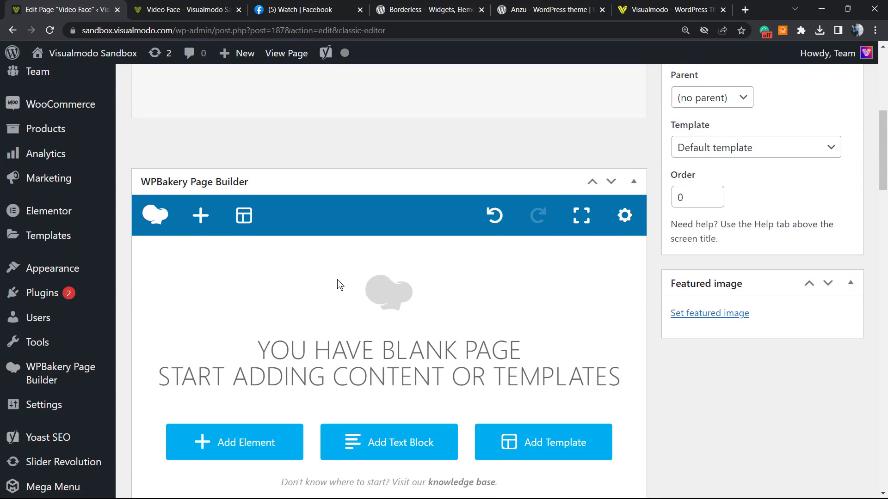
{"action": "scroll", "coordinate": [330, 284], "scroll_direction": "down", "scroll_amount": 1}
{"action": "scroll", "coordinate": [314, 292], "scroll_direction": "down", "scroll_amount": 2}
{"action": "scroll", "coordinate": [221, 312], "scroll_direction": "up", "scroll_amount": 2}
{"action": "scroll", "coordinate": [222, 312], "scroll_direction": "down", "scroll_amount": 2}
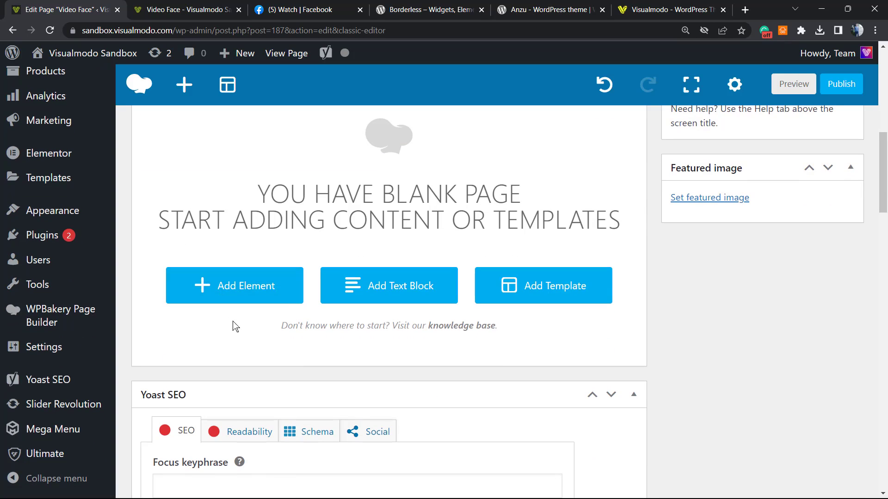
Add a Raw HTML element to the page from the WPBakery element list.
{"action": "left_click", "coordinate": [241, 284]}
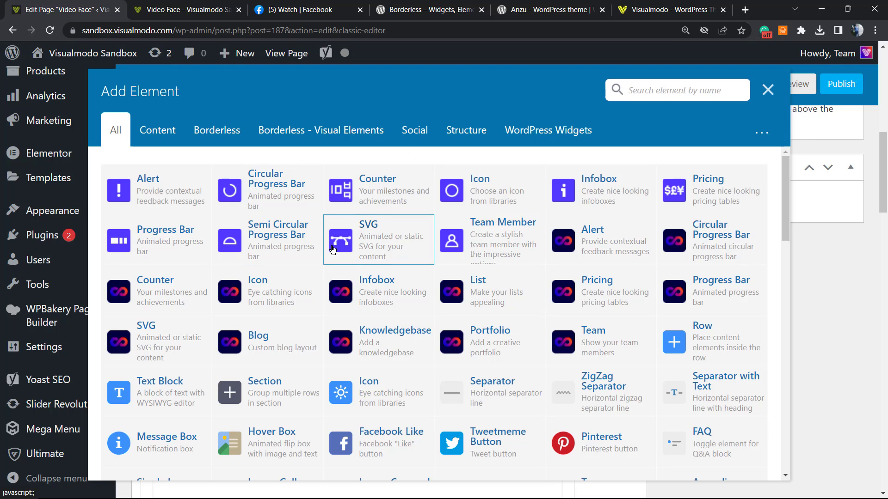
{"action": "left_click", "coordinate": [705, 91]}
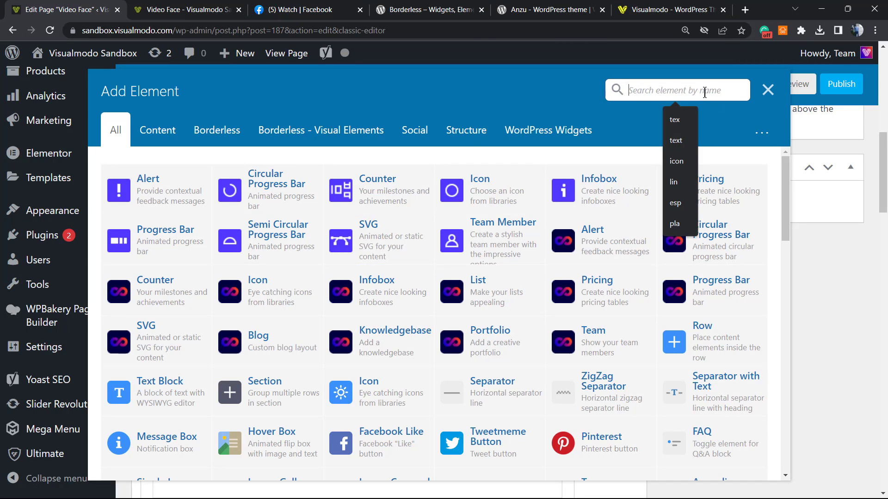
{"action": "type", "text": "row"}
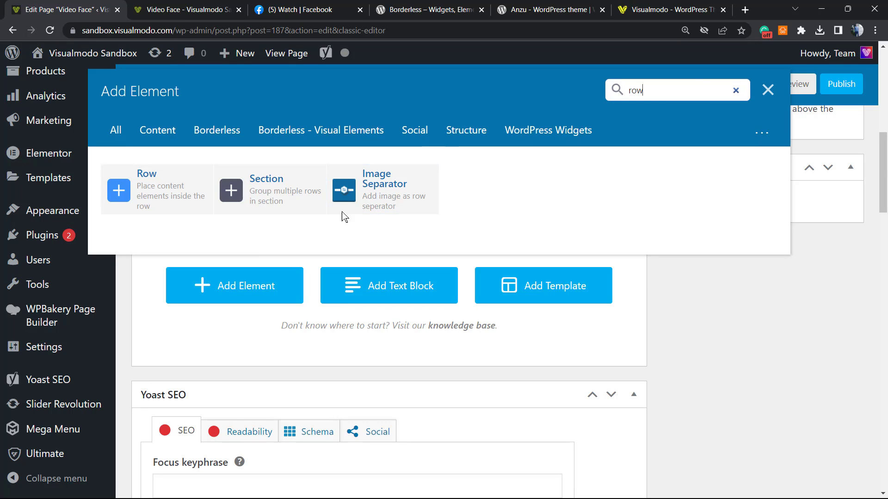
{"action": "key", "text": "BackSpace"}
{"action": "key", "text": "BackSpace"}
{"action": "key", "text": "BackSpace"}
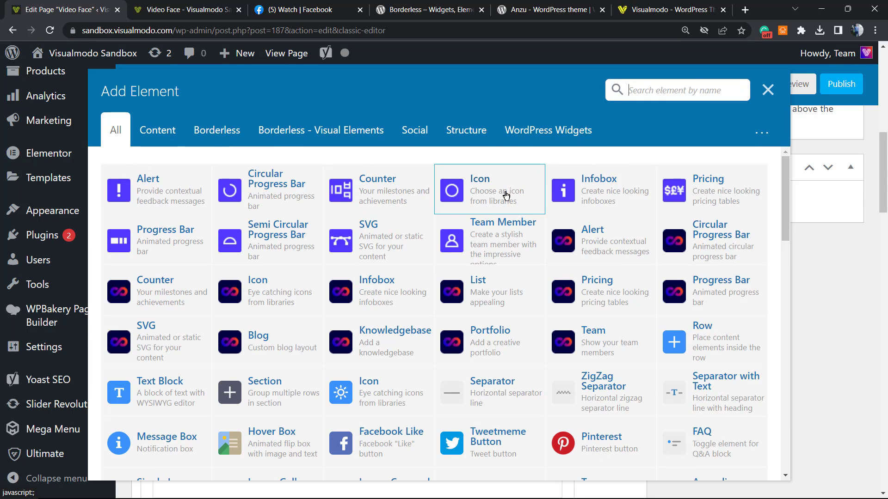
{"action": "type", "text": "ht"}
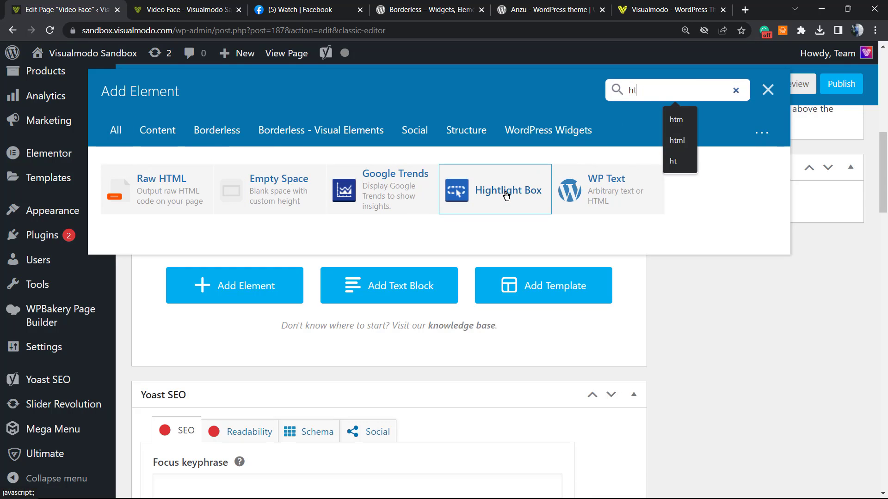
{"action": "type", "text": "m"}
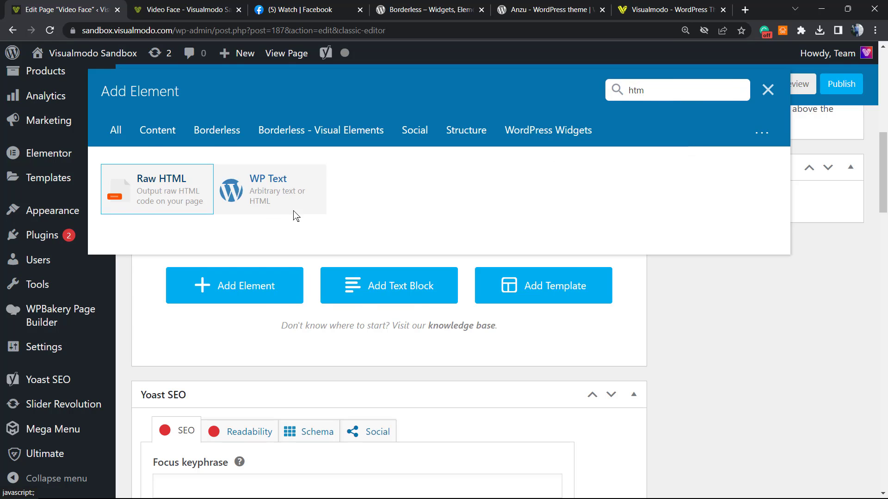
{"action": "left_click", "coordinate": [160, 189]}
{"action": "scroll", "coordinate": [389, 194], "scroll_direction": "up", "scroll_amount": 2}
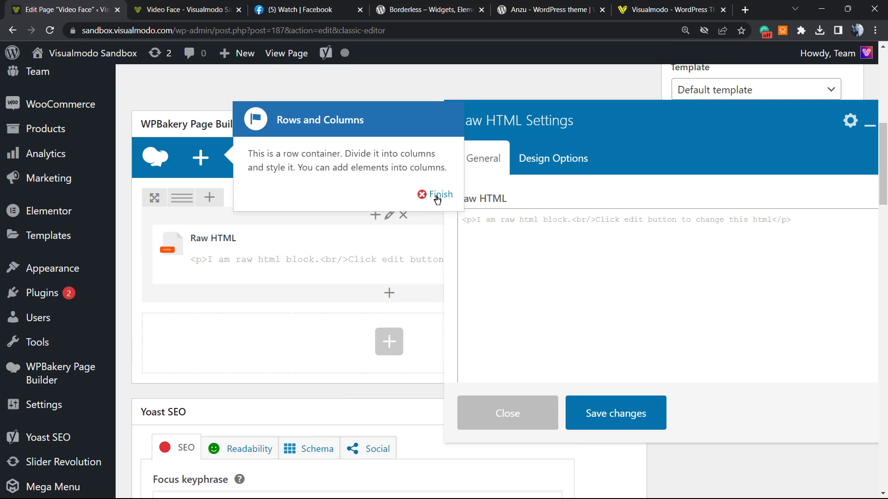
Replace the Raw HTML placeholder with the Facebook video iframe code and save changes.
{"action": "left_click", "coordinate": [436, 196]}
{"action": "left_click", "coordinate": [522, 229]}
{"action": "key", "text": "ctrl+a"}
{"action": "triple_click", "coordinate": [521, 230]}
{"action": "key", "text": "Delete"}
{"action": "key", "text": "BackSpace"}
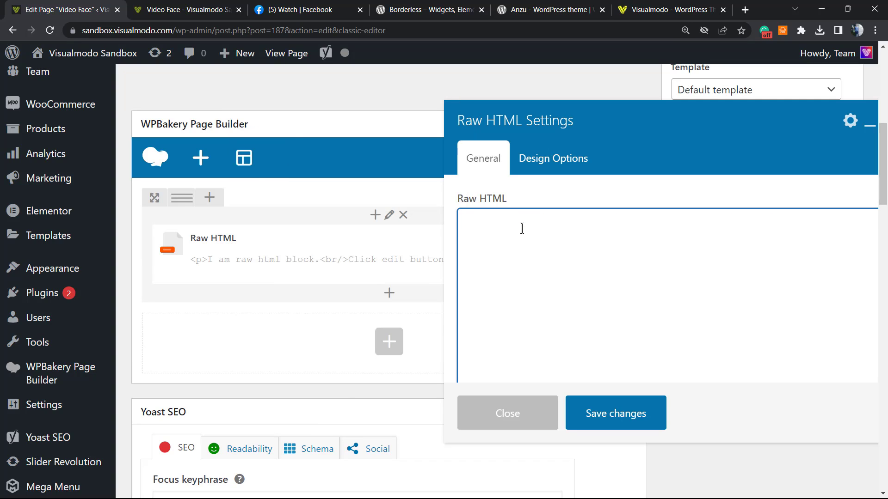
{"action": "key", "text": "ctrl+v"}
{"action": "left_click", "coordinate": [615, 414]}
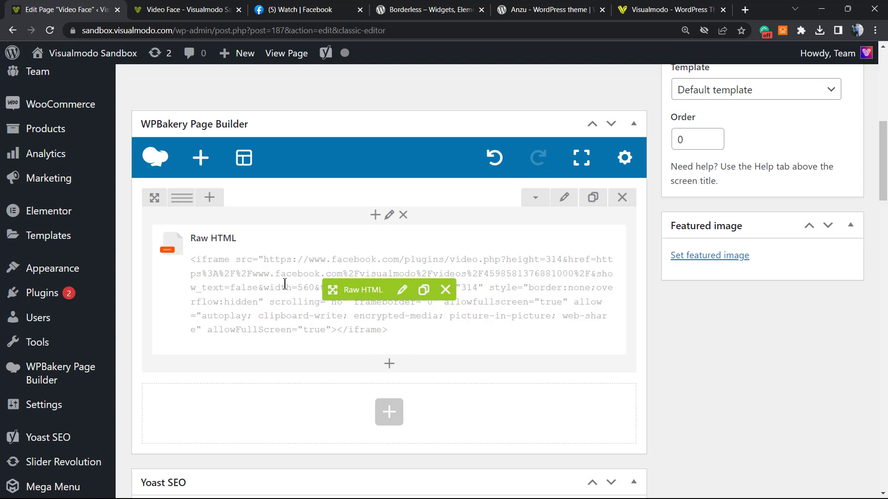
{"action": "scroll", "coordinate": [284, 285], "scroll_direction": "down", "scroll_amount": 3}
Add a Hover Box element below and close its settings.
{"action": "left_click", "coordinate": [381, 316]}
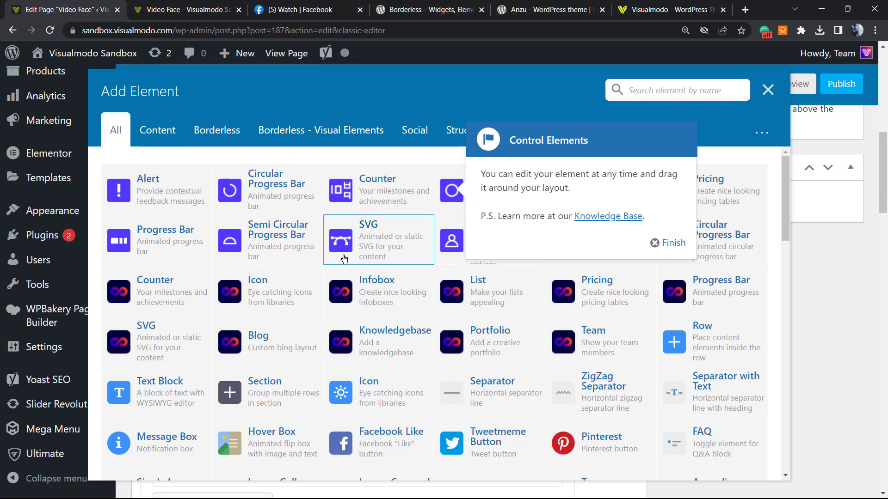
{"action": "scroll", "coordinate": [232, 196], "scroll_direction": "down", "scroll_amount": 3}
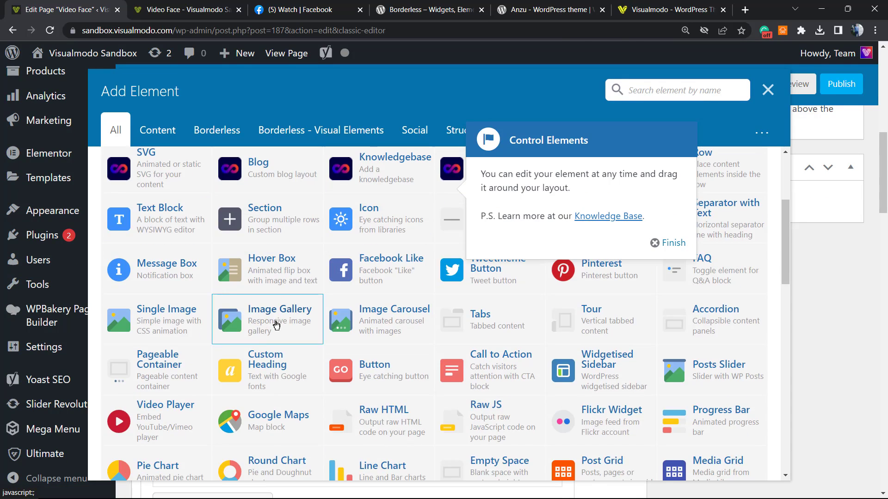
{"action": "left_click", "coordinate": [291, 257]}
{"action": "mouse_move", "coordinate": [182, 294]}
{"action": "left_click", "coordinate": [497, 276]}
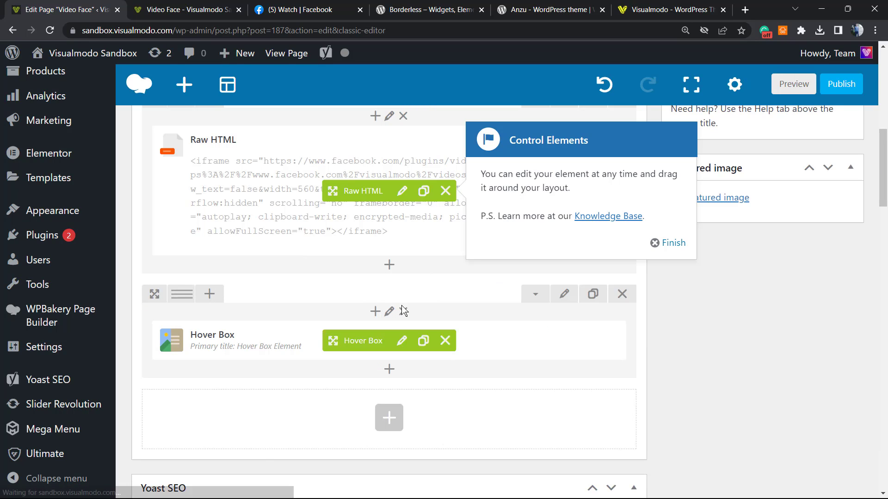
{"action": "scroll", "coordinate": [353, 278], "scroll_direction": "up", "scroll_amount": 4}
{"action": "scroll", "coordinate": [353, 278], "scroll_direction": "up", "scroll_amount": 5}
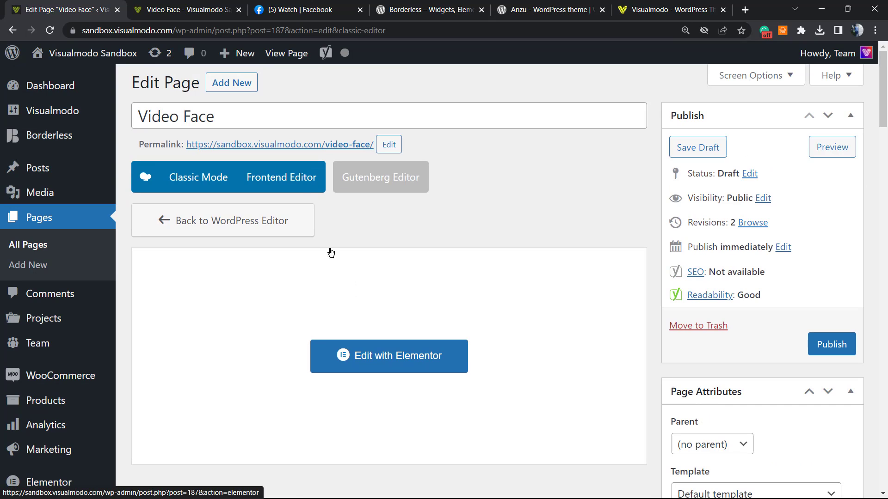
Glance at the Video Face preview and Facebook Watch tabs, ending on the Borderless plugin page.
{"action": "left_click", "coordinate": [411, 9]}
{"action": "left_click", "coordinate": [161, 9]}
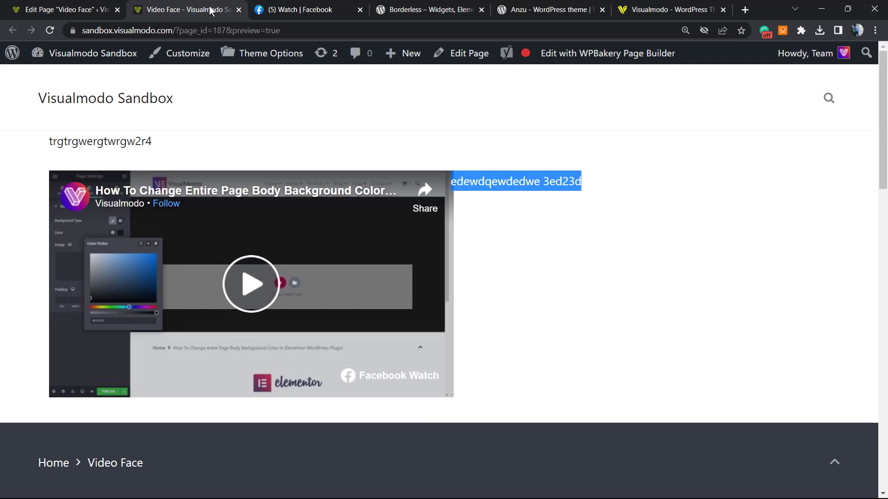
{"action": "left_click", "coordinate": [292, 9]}
{"action": "left_click", "coordinate": [426, 10]}
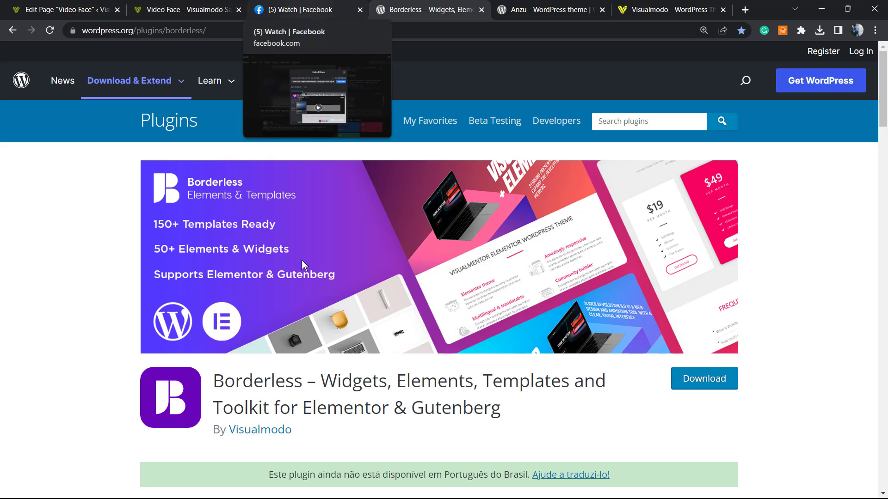
Highlight 'Borderless' and 'Anzu' on their WordPress.org pages, then switch to the Visualmodo homepage.
{"action": "double_click", "coordinate": [256, 381]}
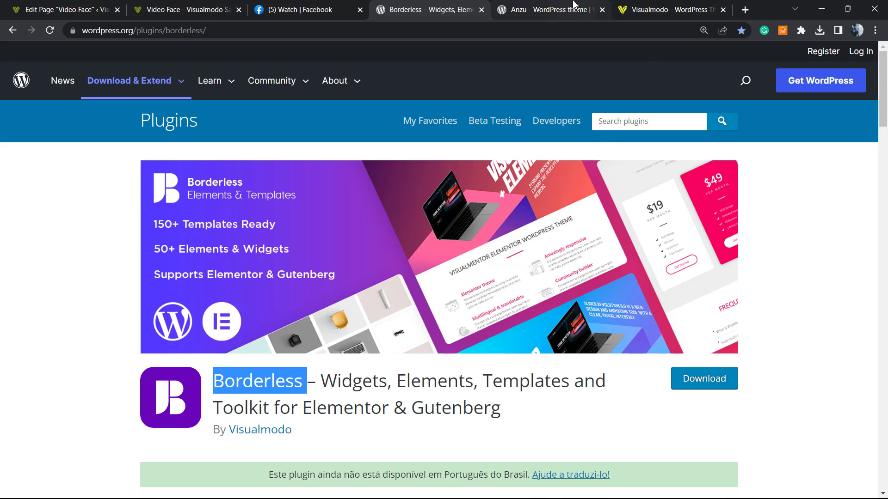
{"action": "left_click", "coordinate": [548, 9]}
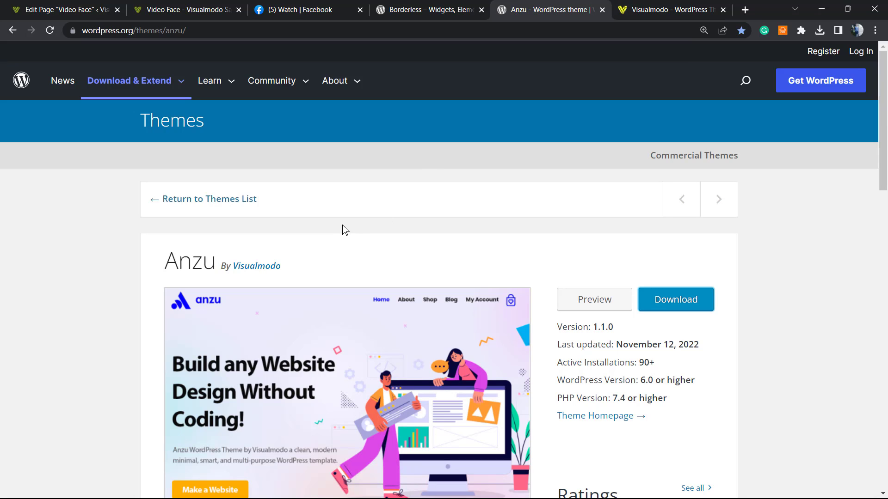
{"action": "double_click", "coordinate": [185, 267]}
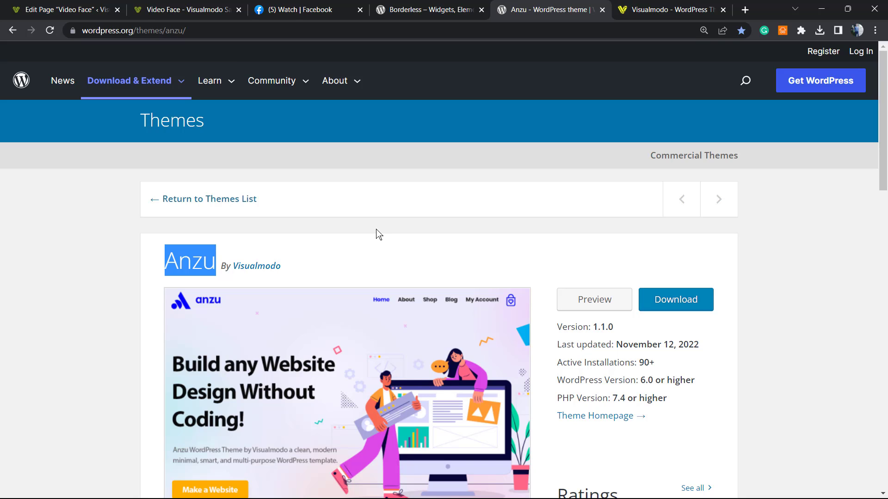
{"action": "left_click", "coordinate": [672, 9]}
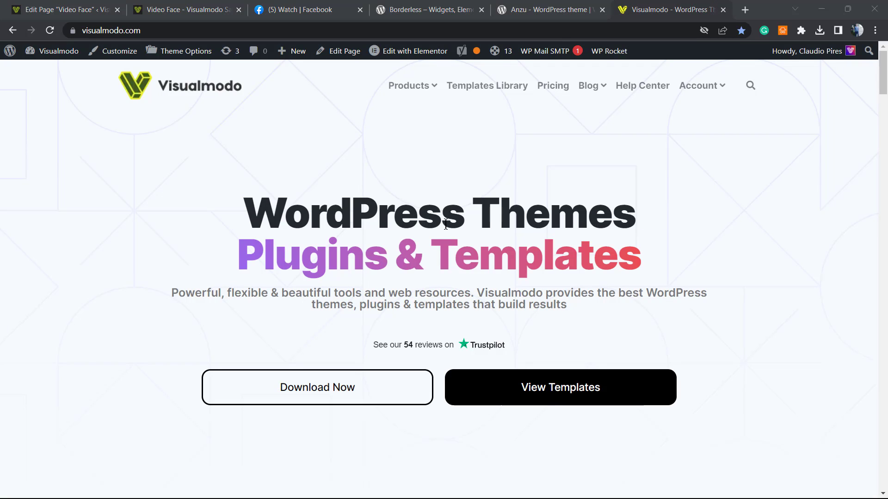
Go to Visualmodo's Templates Library from the site navigation.
{"action": "left_click", "coordinate": [479, 85]}
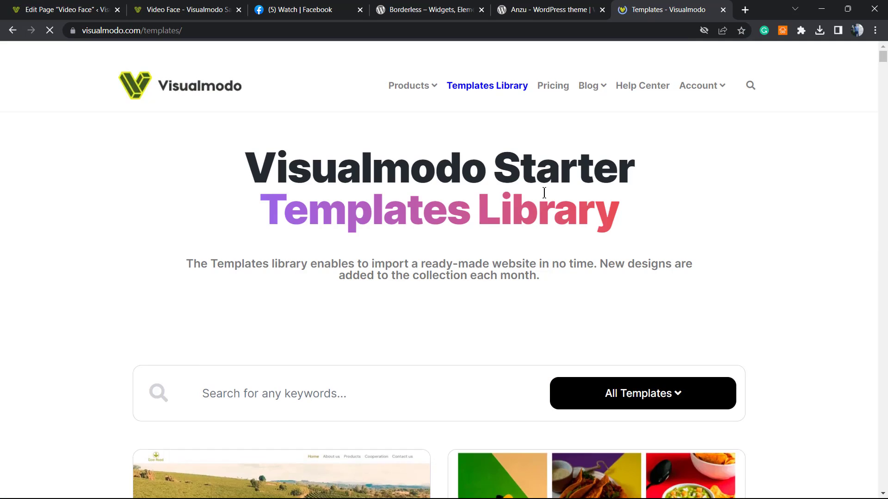
{"action": "scroll", "coordinate": [430, 347], "scroll_direction": "down", "scroll_amount": 5}
{"action": "scroll", "coordinate": [414, 285], "scroll_direction": "down", "scroll_amount": 3}
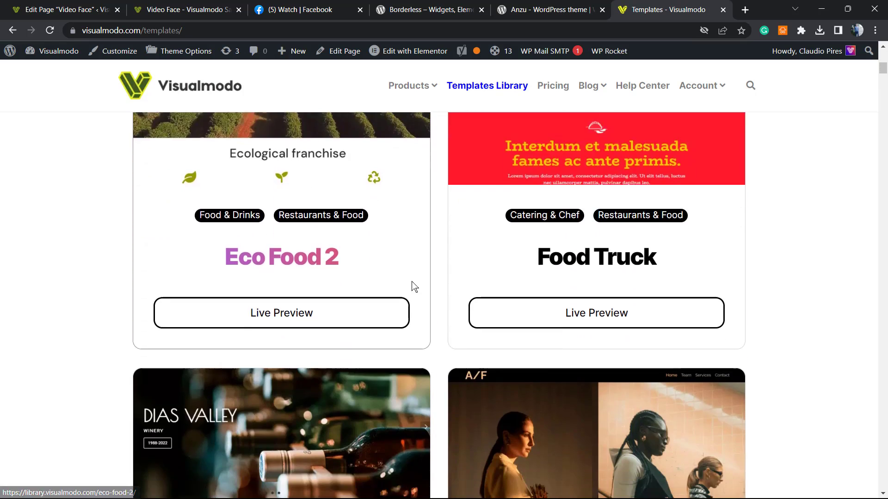
{"action": "scroll", "coordinate": [414, 286], "scroll_direction": "down", "scroll_amount": 5}
{"action": "scroll", "coordinate": [414, 286], "scroll_direction": "down", "scroll_amount": 4}
{"action": "scroll", "coordinate": [414, 286], "scroll_direction": "down", "scroll_amount": 4}
{"action": "scroll", "coordinate": [410, 286], "scroll_direction": "down", "scroll_amount": 5}
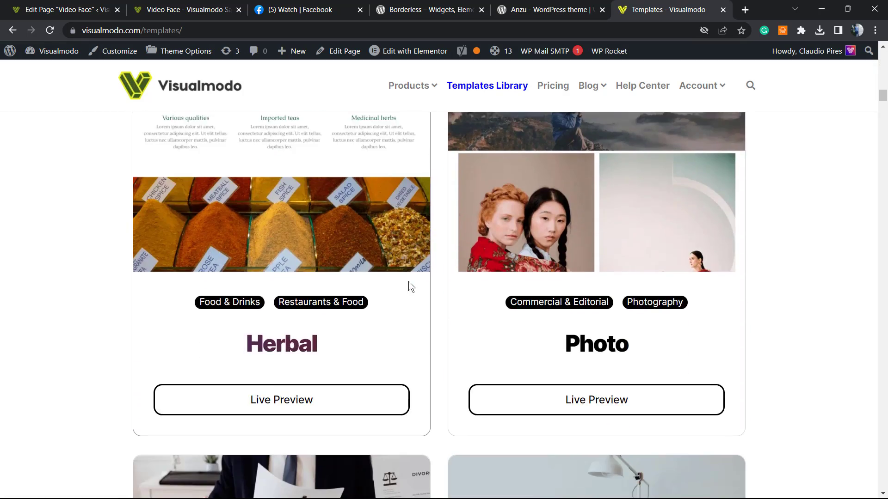
{"action": "scroll", "coordinate": [410, 285], "scroll_direction": "down", "scroll_amount": 5}
{"action": "scroll", "coordinate": [409, 286], "scroll_direction": "down", "scroll_amount": 4}
{"action": "scroll", "coordinate": [410, 285], "scroll_direction": "down", "scroll_amount": 4}
{"action": "scroll", "coordinate": [400, 287], "scroll_direction": "down", "scroll_amount": 3}
{"action": "scroll", "coordinate": [400, 287], "scroll_direction": "down", "scroll_amount": 4}
{"action": "scroll", "coordinate": [400, 287], "scroll_direction": "down", "scroll_amount": 4}
{"action": "scroll", "coordinate": [401, 287], "scroll_direction": "down", "scroll_amount": 4}
{"action": "scroll", "coordinate": [397, 278], "scroll_direction": "down", "scroll_amount": 3}
{"action": "scroll", "coordinate": [397, 277], "scroll_direction": "down", "scroll_amount": 4}
{"action": "scroll", "coordinate": [394, 276], "scroll_direction": "down", "scroll_amount": 3}
{"action": "scroll", "coordinate": [394, 277], "scroll_direction": "down", "scroll_amount": 3}
{"action": "scroll", "coordinate": [394, 276], "scroll_direction": "down", "scroll_amount": 5}
{"action": "scroll", "coordinate": [393, 272], "scroll_direction": "down", "scroll_amount": 4}
{"action": "scroll", "coordinate": [394, 273], "scroll_direction": "down", "scroll_amount": 3}
{"action": "scroll", "coordinate": [394, 272], "scroll_direction": "down", "scroll_amount": 4}
{"action": "scroll", "coordinate": [394, 273], "scroll_direction": "down", "scroll_amount": 4}
{"action": "scroll", "coordinate": [393, 273], "scroll_direction": "down", "scroll_amount": 4}
{"action": "scroll", "coordinate": [394, 273], "scroll_direction": "down", "scroll_amount": 3}
{"action": "scroll", "coordinate": [394, 274], "scroll_direction": "down", "scroll_amount": 4}
{"action": "scroll", "coordinate": [393, 274], "scroll_direction": "down", "scroll_amount": 3}
{"action": "scroll", "coordinate": [393, 280], "scroll_direction": "down", "scroll_amount": 4}
{"action": "scroll", "coordinate": [393, 278], "scroll_direction": "down", "scroll_amount": 4}
{"action": "scroll", "coordinate": [394, 278], "scroll_direction": "down", "scroll_amount": 3}
{"action": "scroll", "coordinate": [417, 274], "scroll_direction": "down", "scroll_amount": 3}
{"action": "scroll", "coordinate": [436, 268], "scroll_direction": "down", "scroll_amount": 4}
{"action": "scroll", "coordinate": [433, 267], "scroll_direction": "down", "scroll_amount": 2}
{"action": "scroll", "coordinate": [437, 208], "scroll_direction": "down", "scroll_amount": 4}
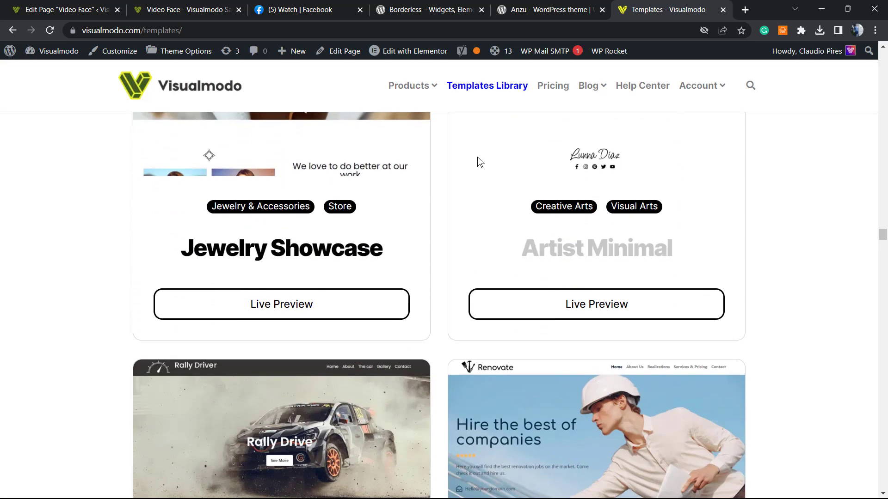